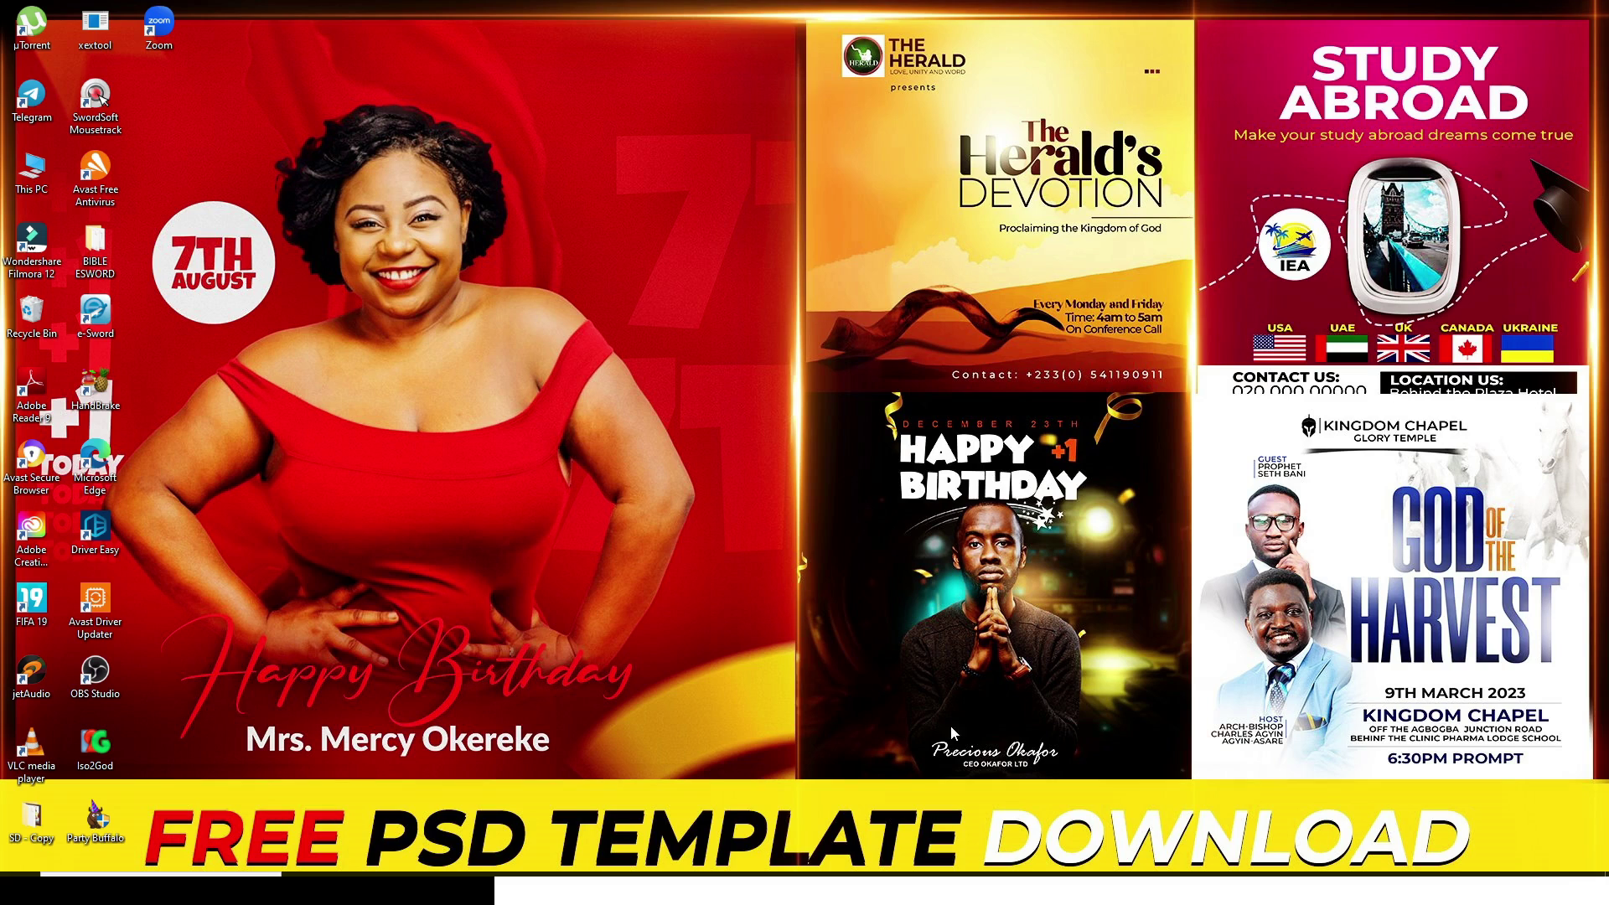
# Restore the PSD PART 8 folder window and open PSD file 4 in Photoshop.
pyautogui.click(796, 874)
pyautogui.click(276, 198)
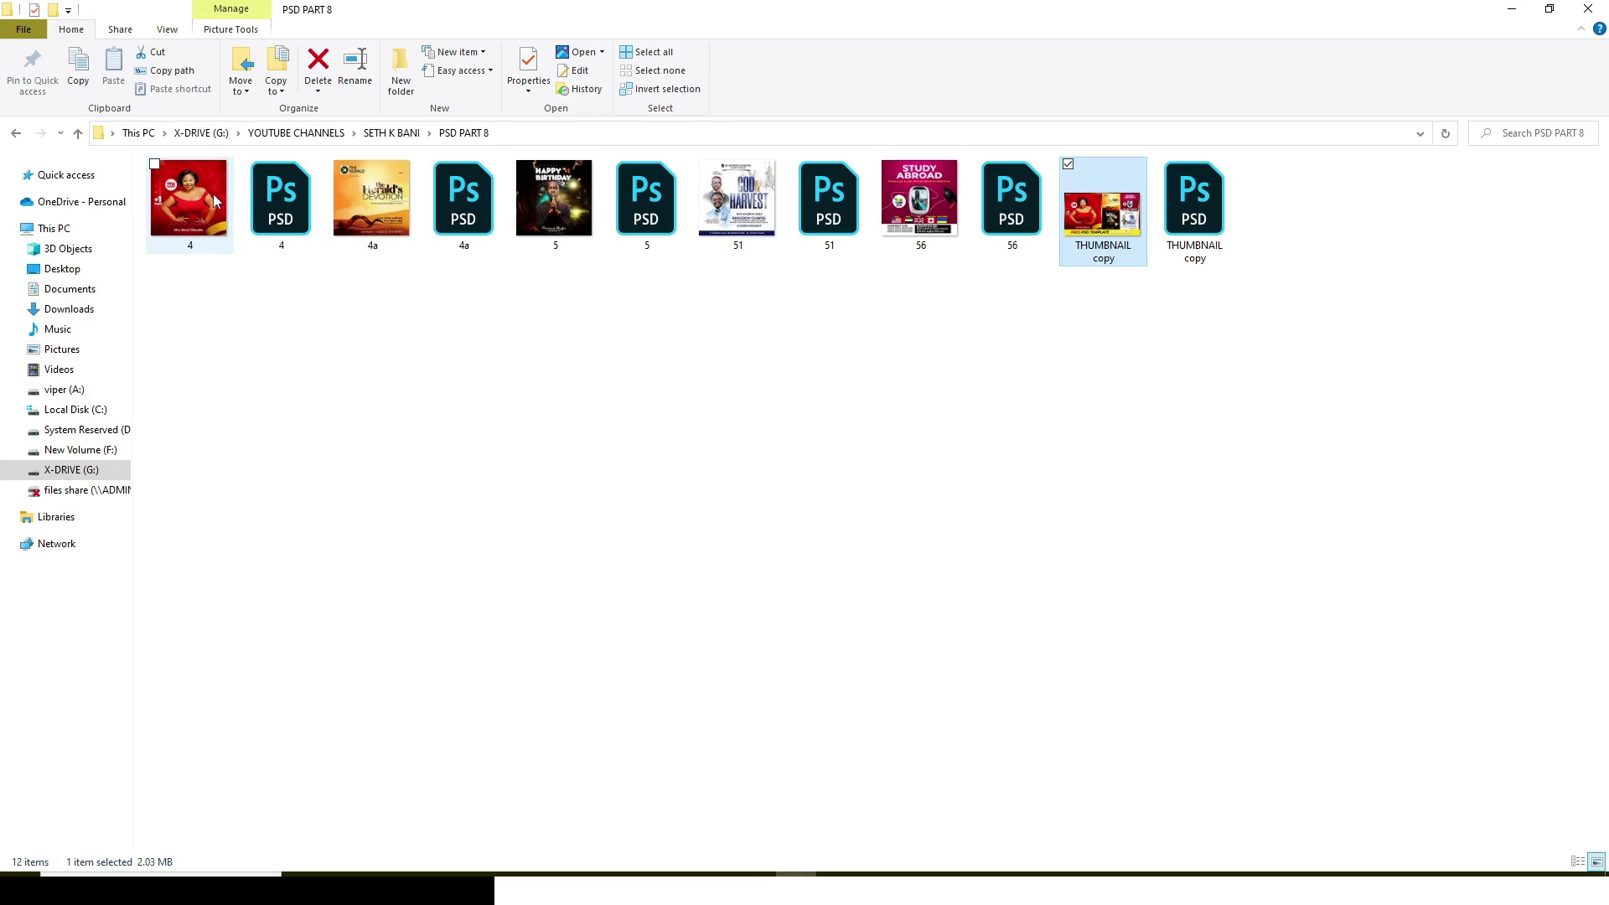
pyautogui.doubleClick(279, 198)
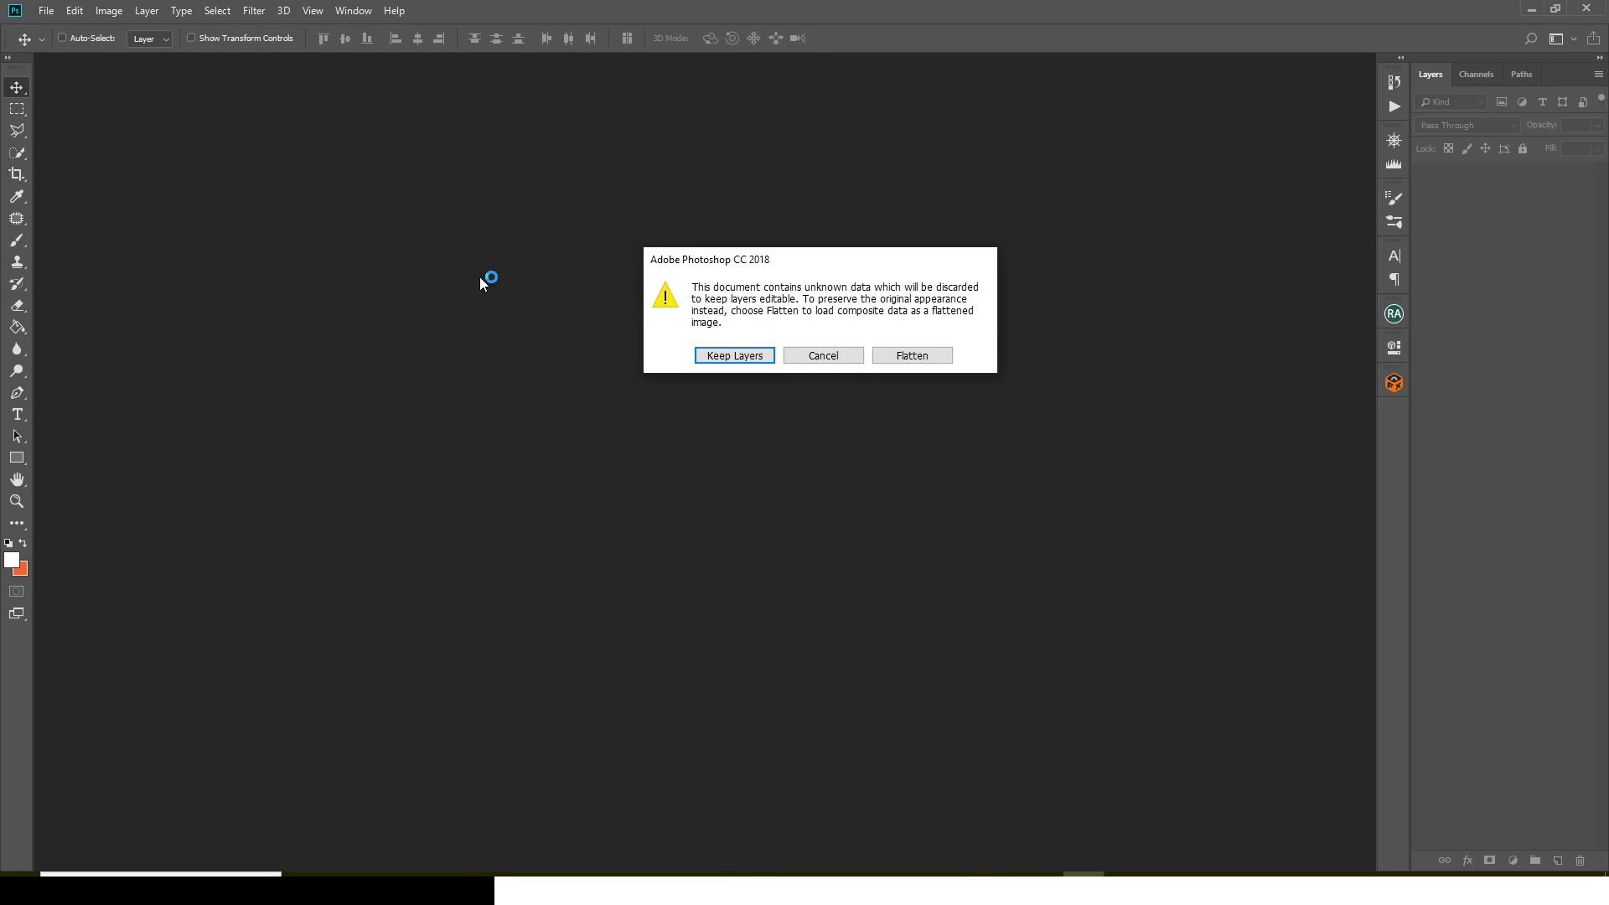
# Keep 4.psd's layers when opening and dismiss the Lato Black missing-font warning.
pyautogui.click(754, 355)
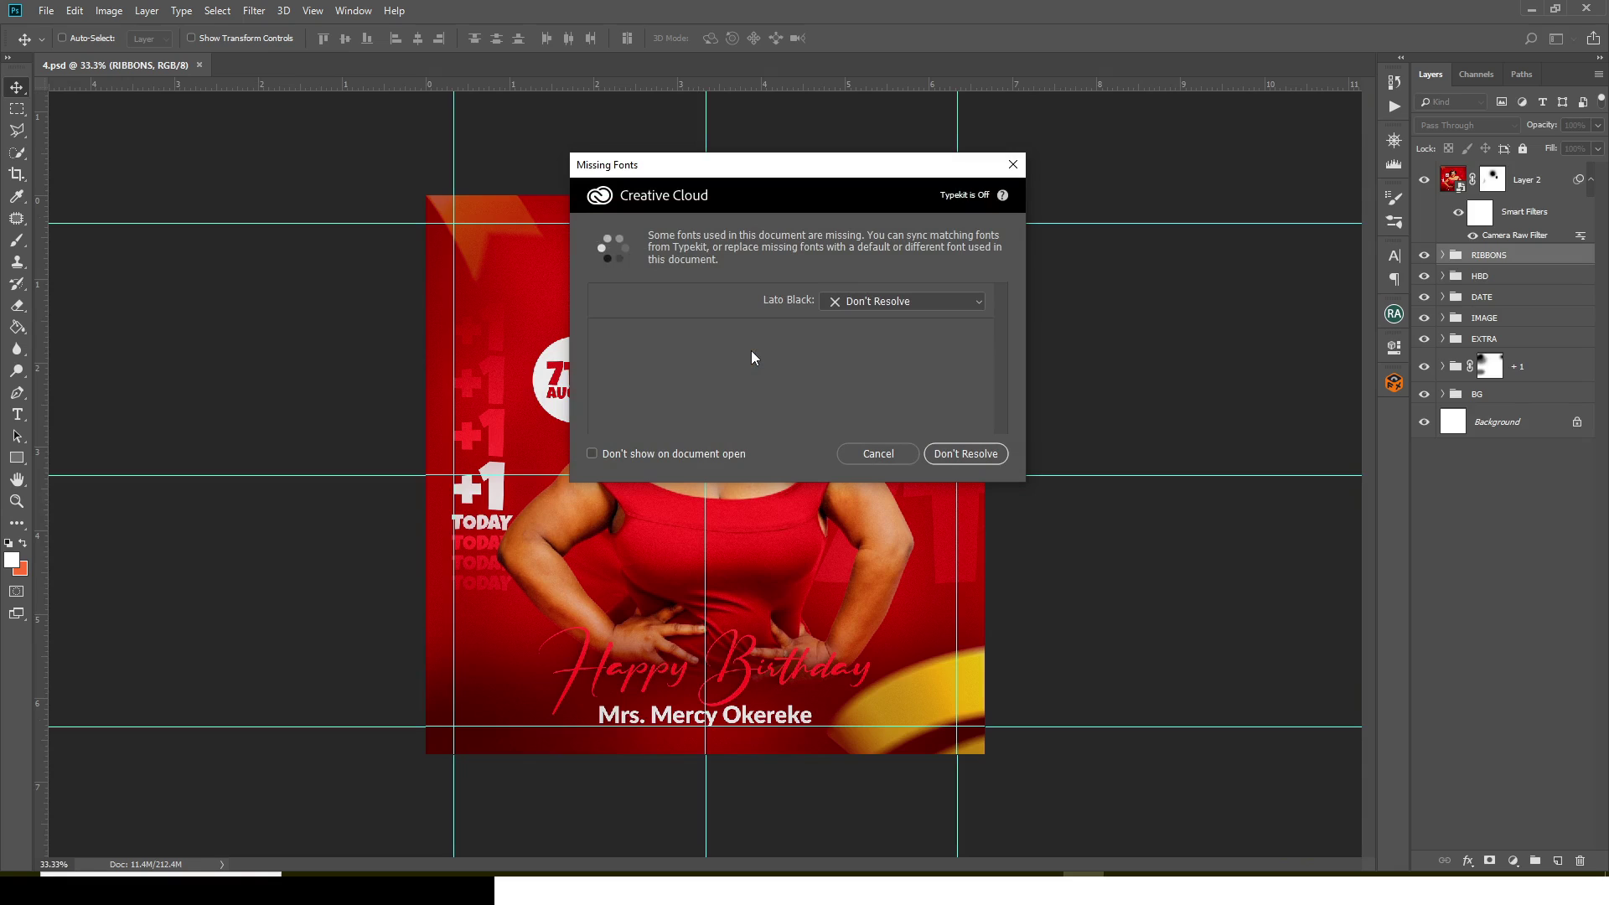
pyautogui.click(878, 454)
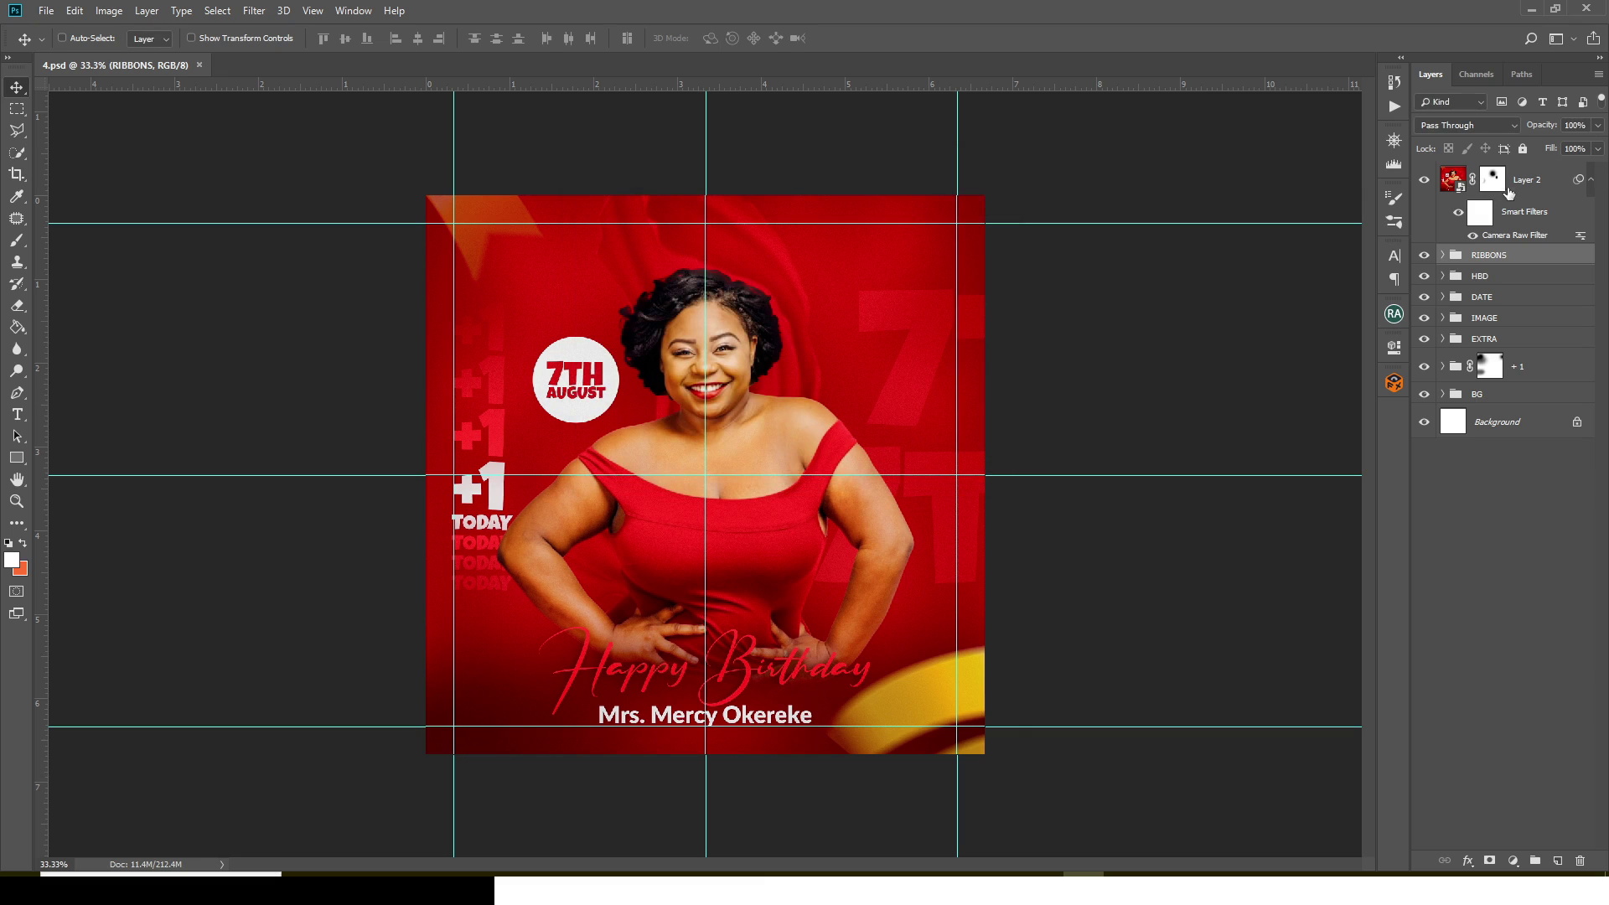
# Hide Layer 2, preview the BG, +1, IMAGE, DATE and RIBBONS groups, then stamp visible layers into Layer 3.
pyautogui.click(1425, 180)
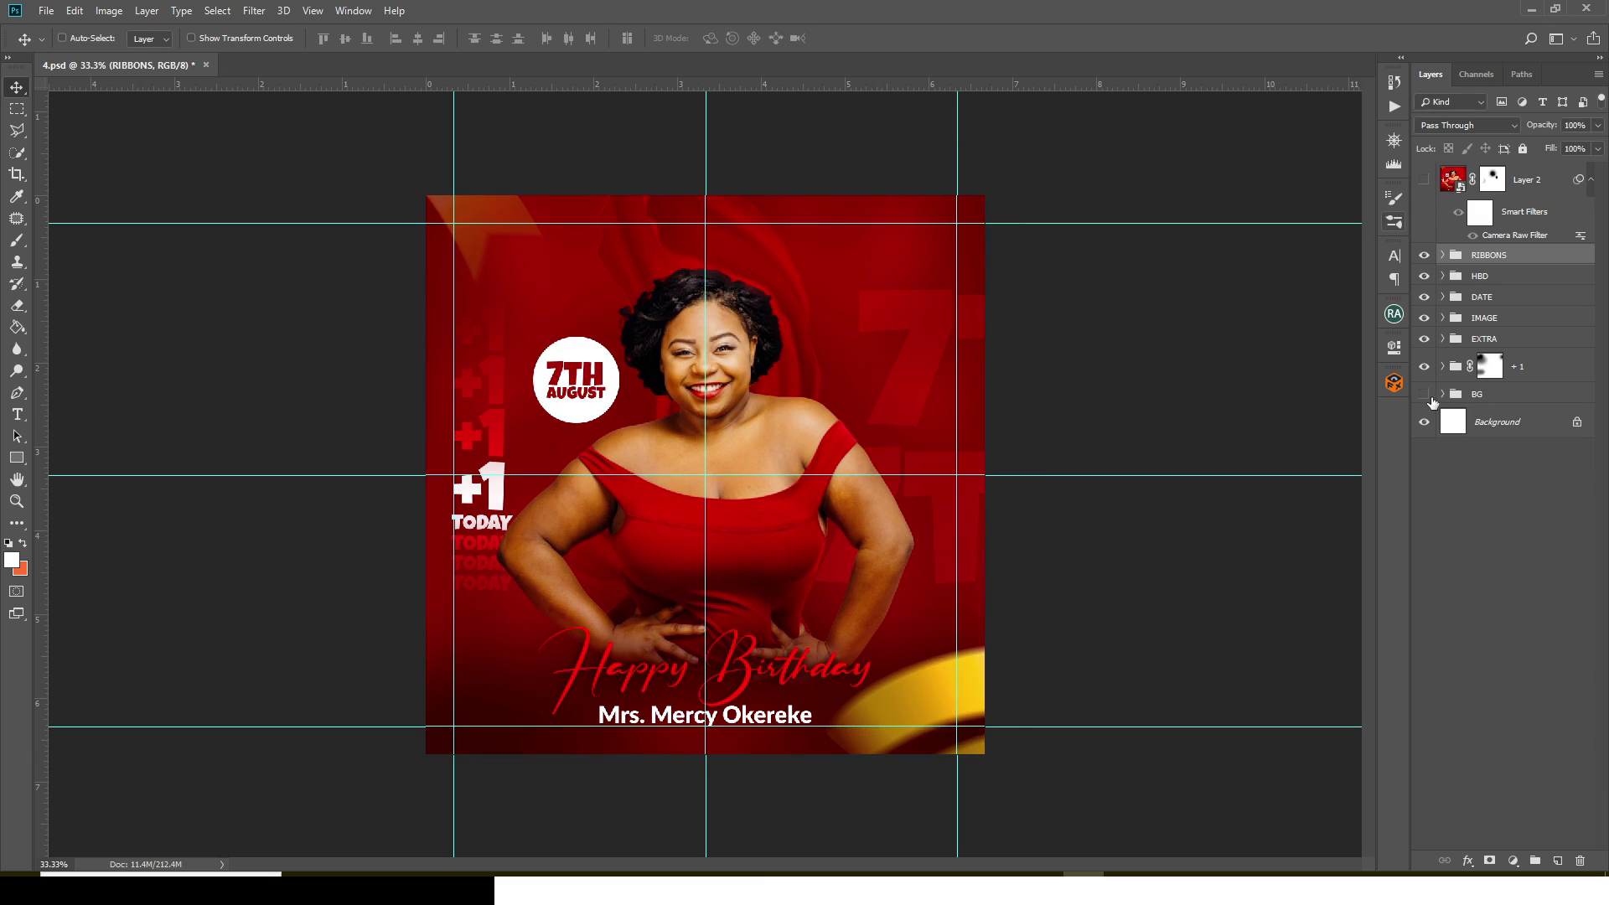
pyautogui.click(1425, 394)
pyautogui.click(1424, 367)
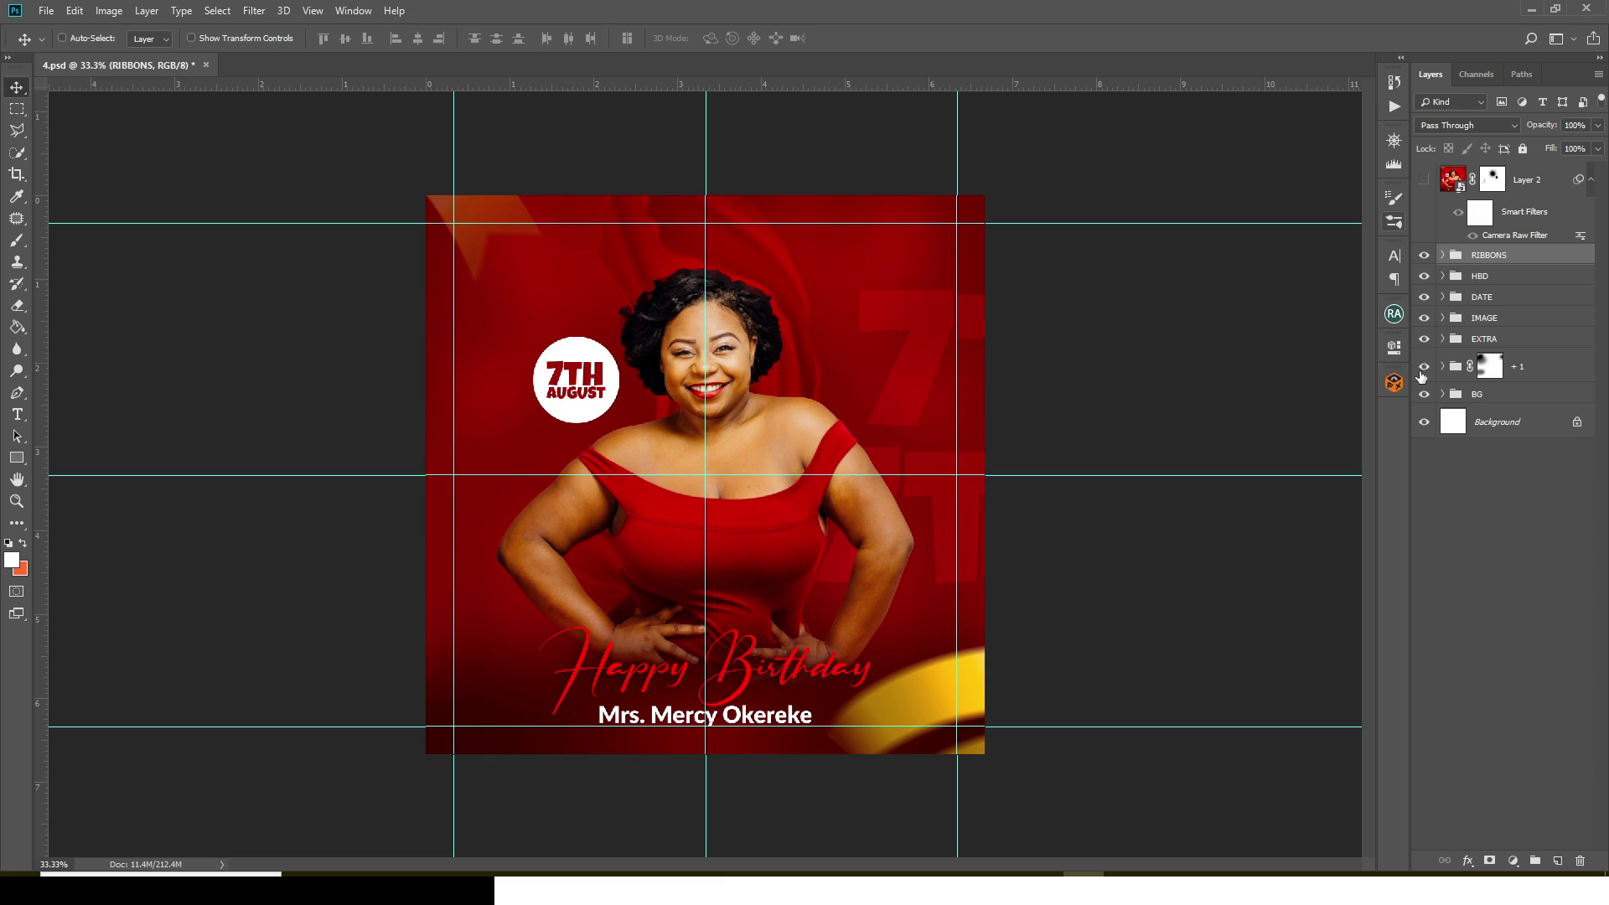
pyautogui.click(1424, 318)
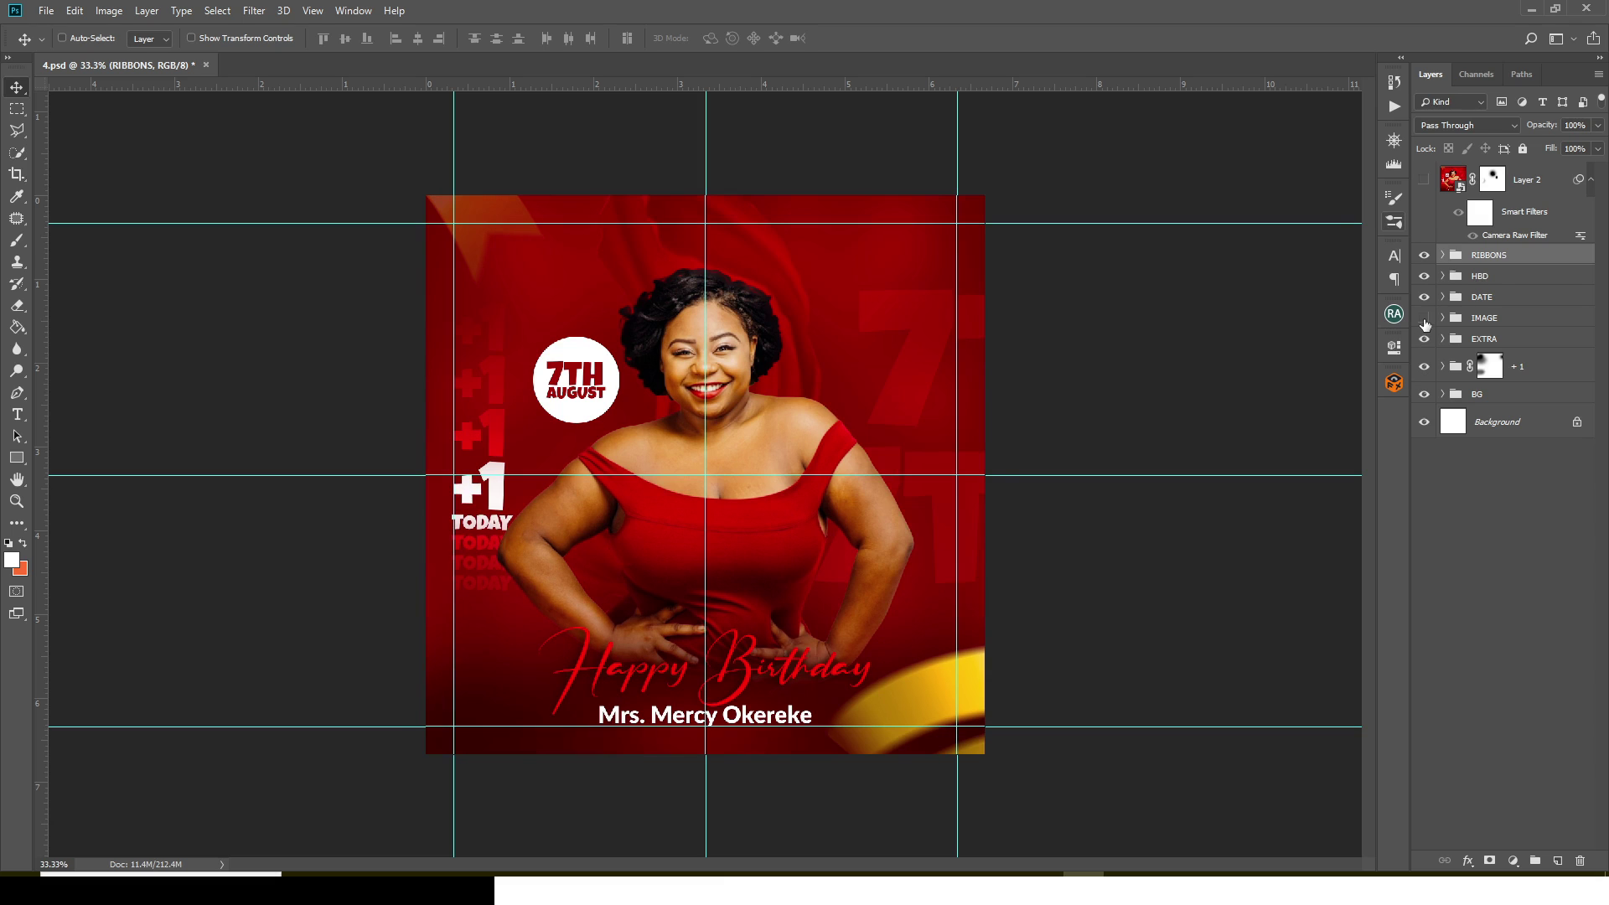
pyautogui.click(1424, 317)
pyautogui.click(1425, 297)
pyautogui.click(1425, 297)
pyautogui.click(1424, 255)
pyautogui.click(1425, 255)
pyautogui.press('ctrl')
pyautogui.hotkey('ctrl', 'alt', 'shift', 'e')
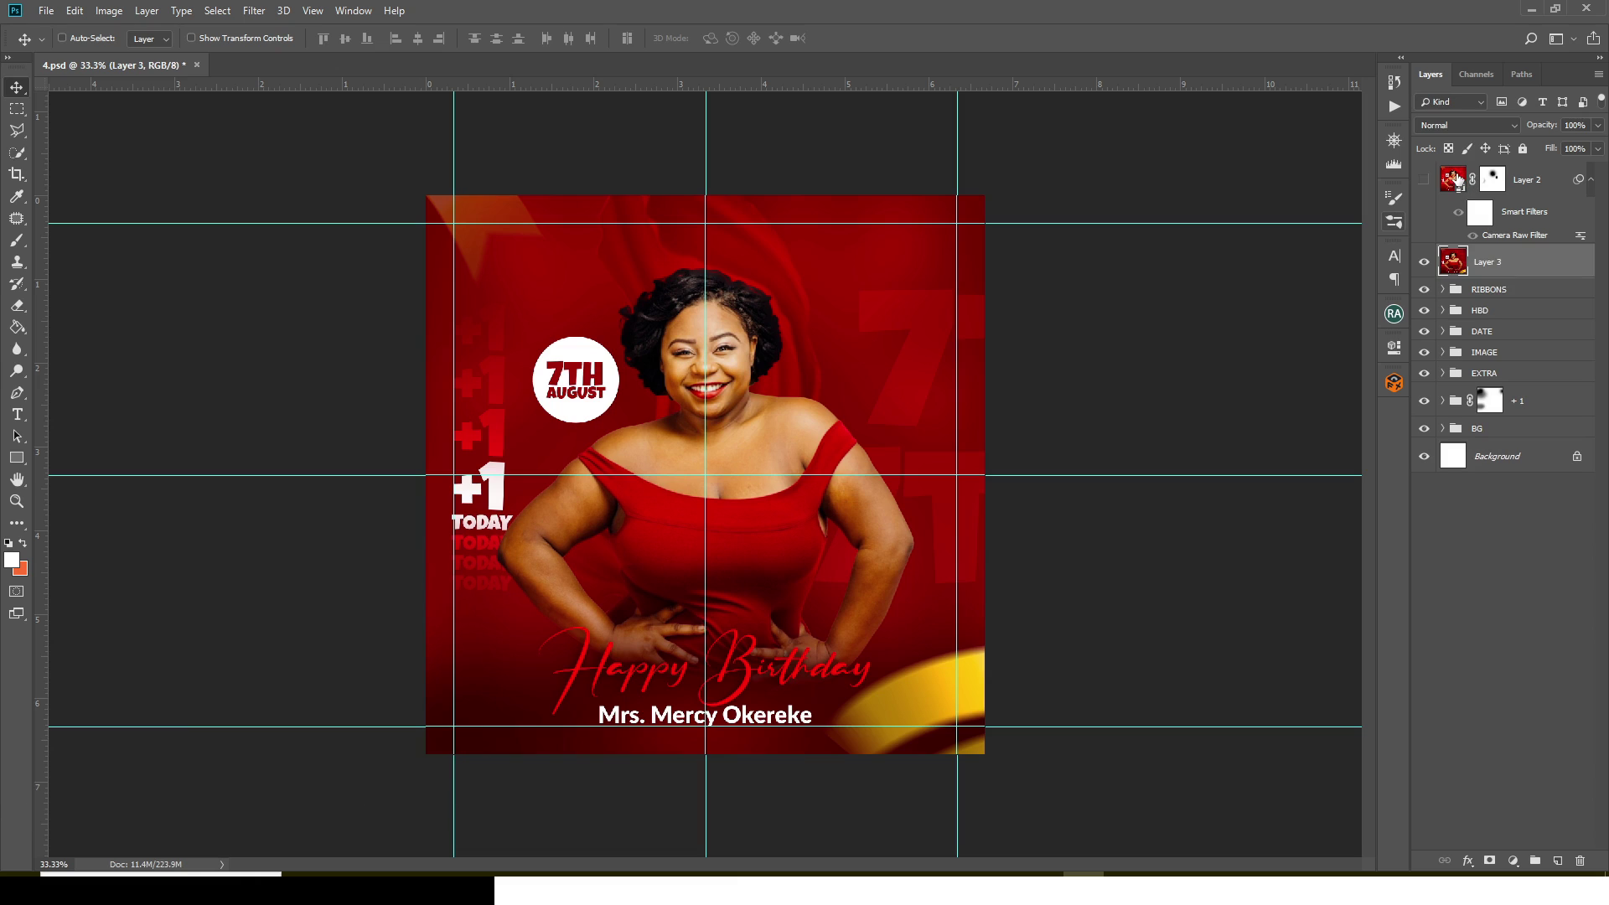
# Put the merged artwork into Layer 2's smart object, delete its old Layer 3, save, and close it.
pyautogui.doubleClick(1455, 178)
pyautogui.hotkey('ctrl', 'alt', 'shift', 'e')
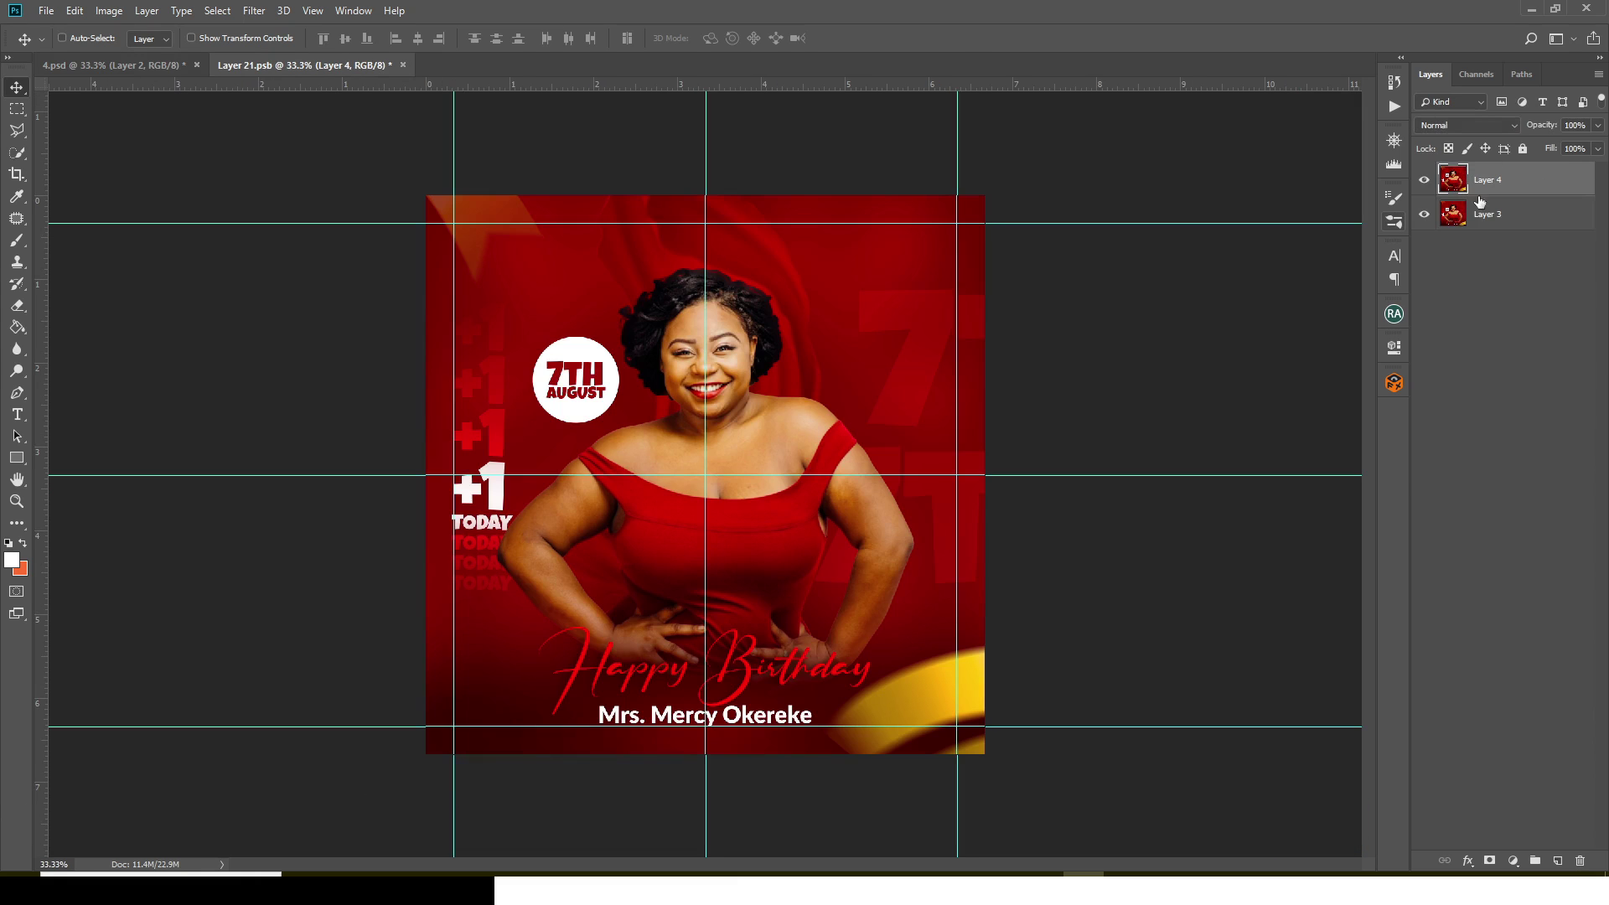
pyautogui.click(1488, 216)
pyautogui.press('Delete')
pyautogui.hotkey('ctrl', 's')
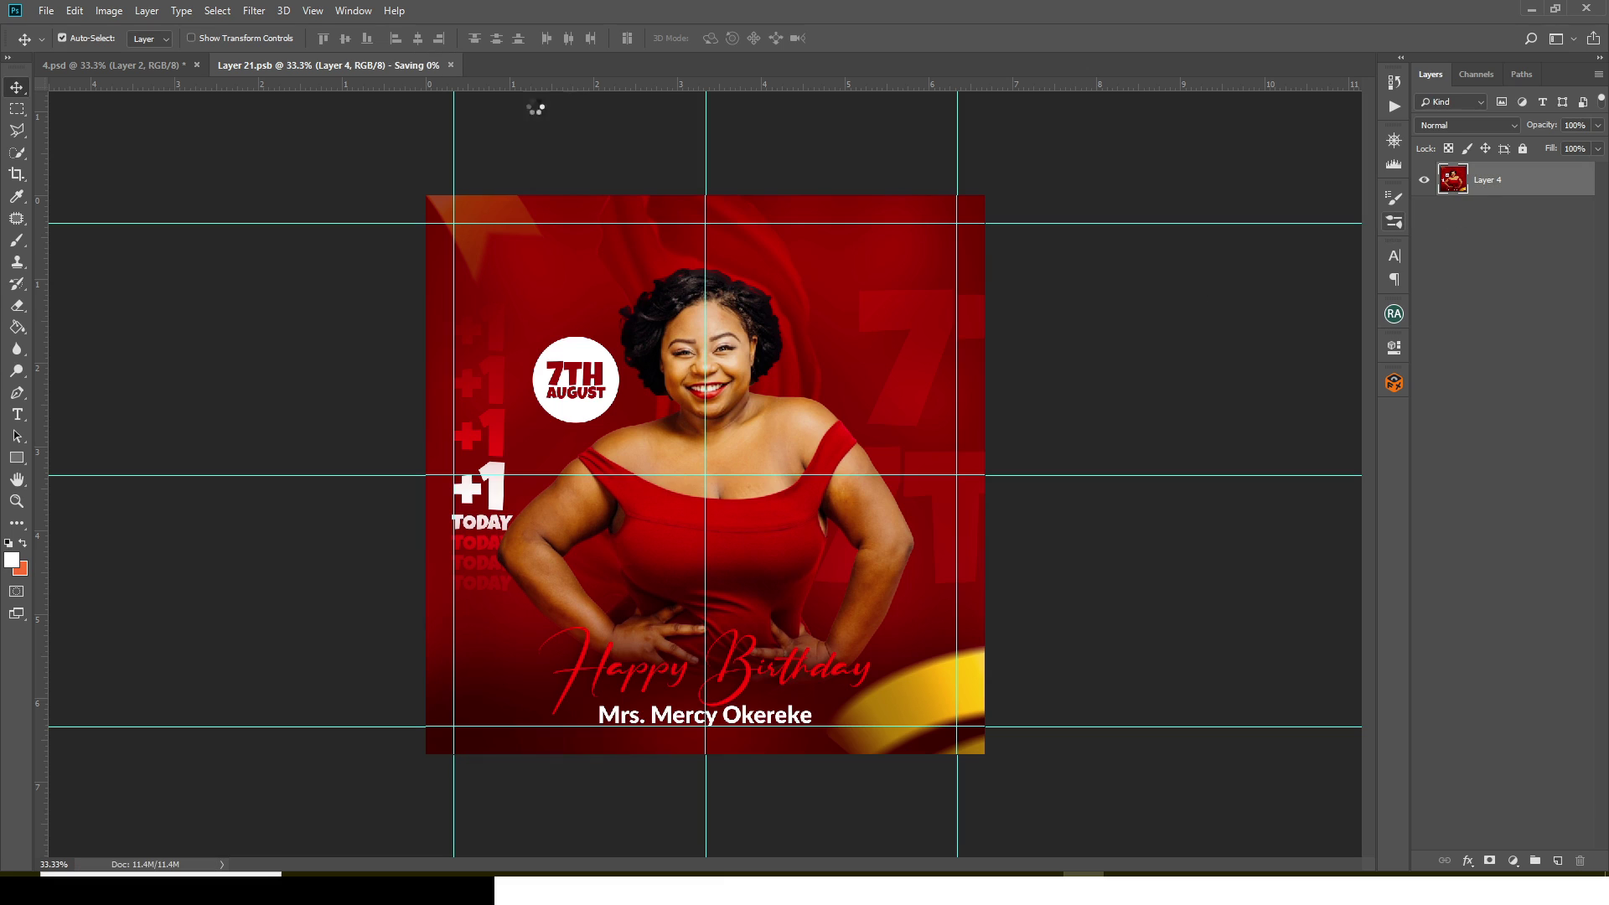
pyautogui.click(400, 65)
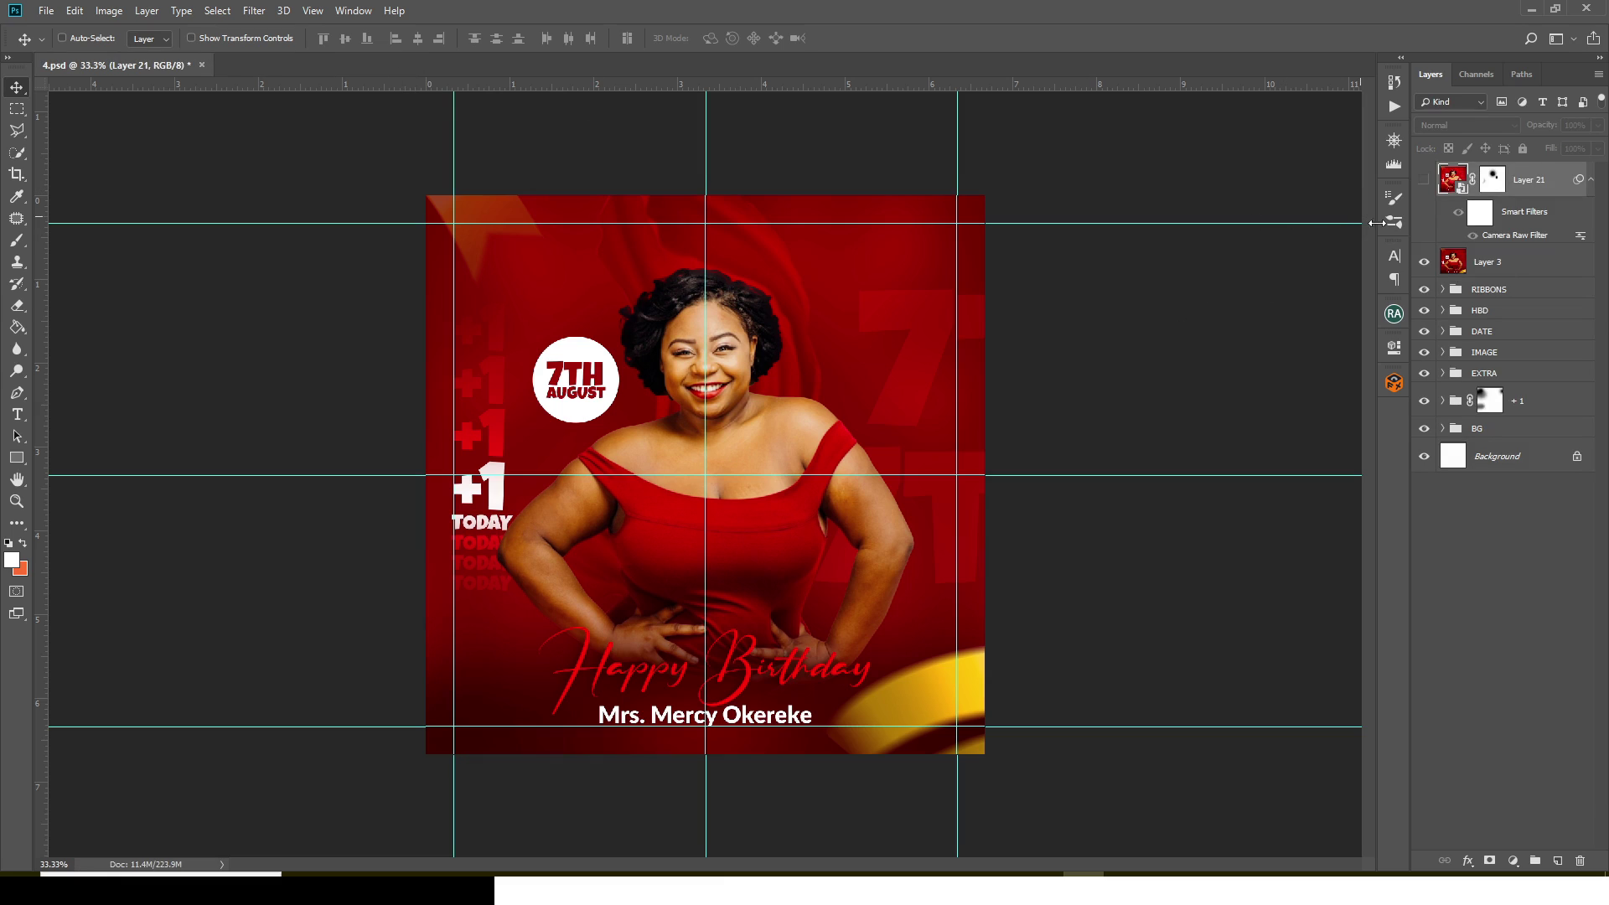
# Delete the leftover merged Layer 3 in 4.psd and make Layer 21 visible.
pyautogui.click(1457, 266)
pyautogui.press('Delete')
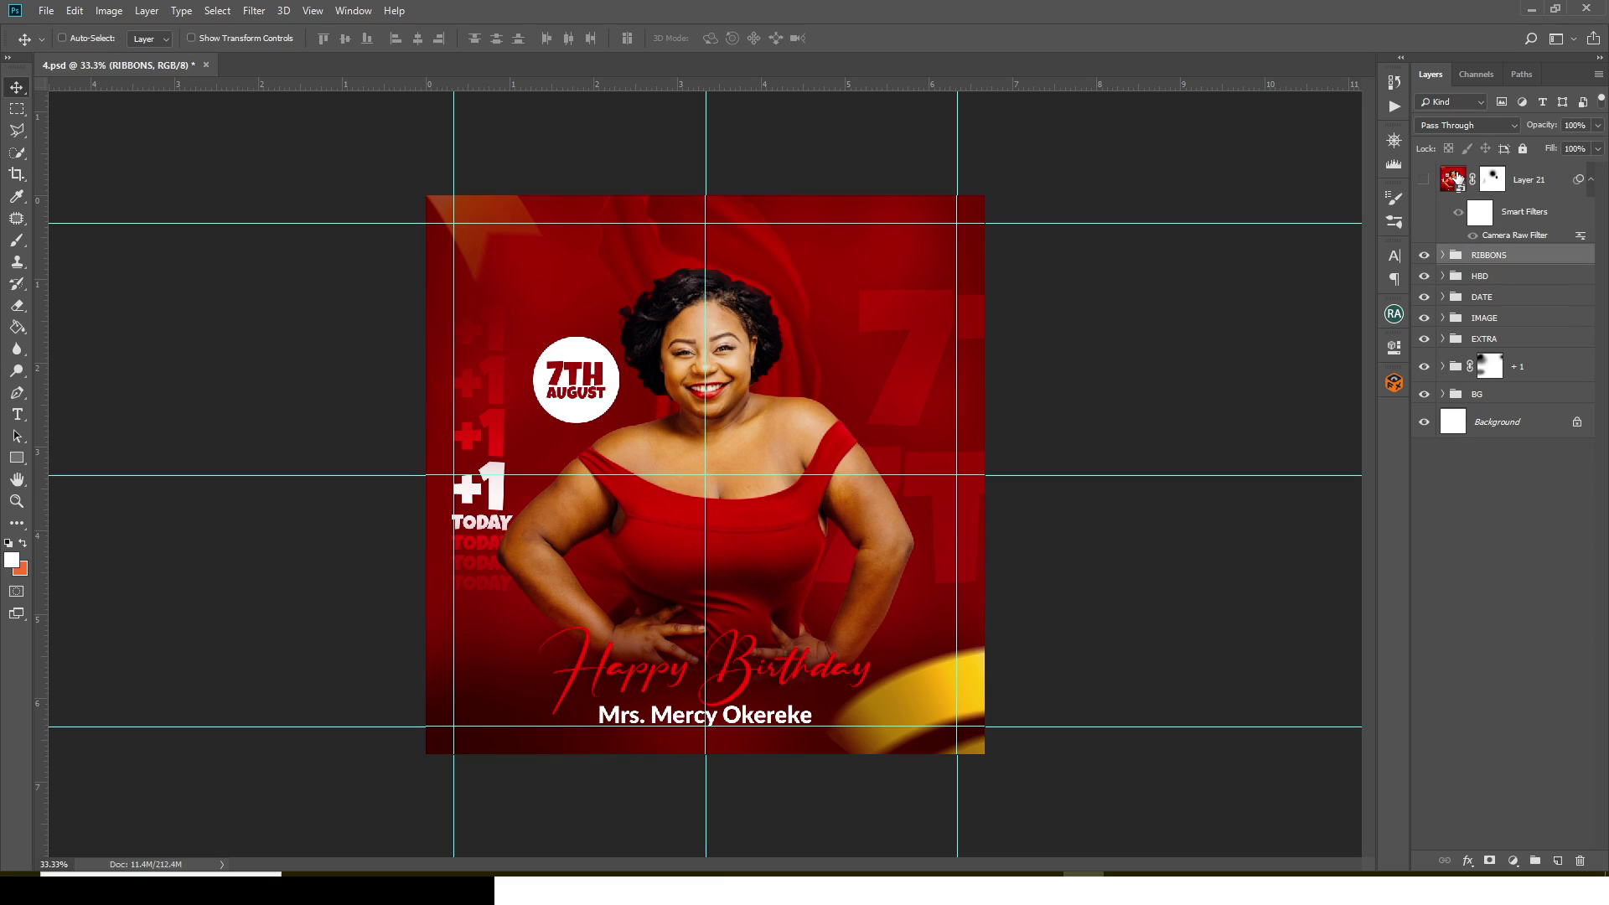
pyautogui.click(1459, 179)
pyautogui.click(1423, 181)
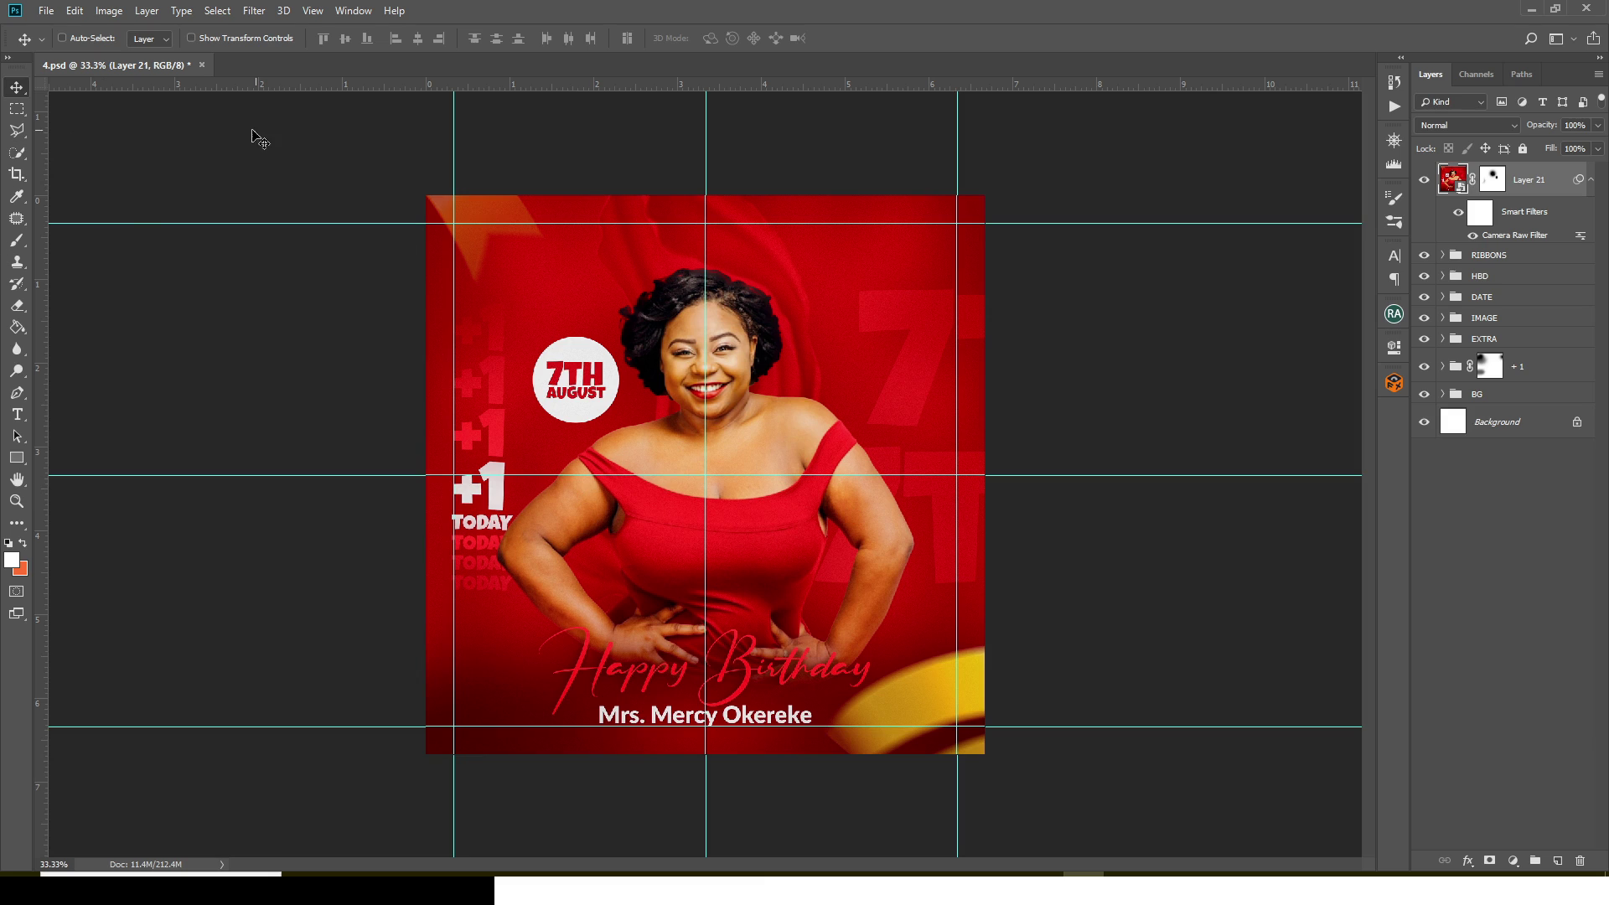
# Close 4.psd without saving and select the 4a PSD file in the PSD PART 8 folder.
pyautogui.click(201, 64)
pyautogui.click(768, 330)
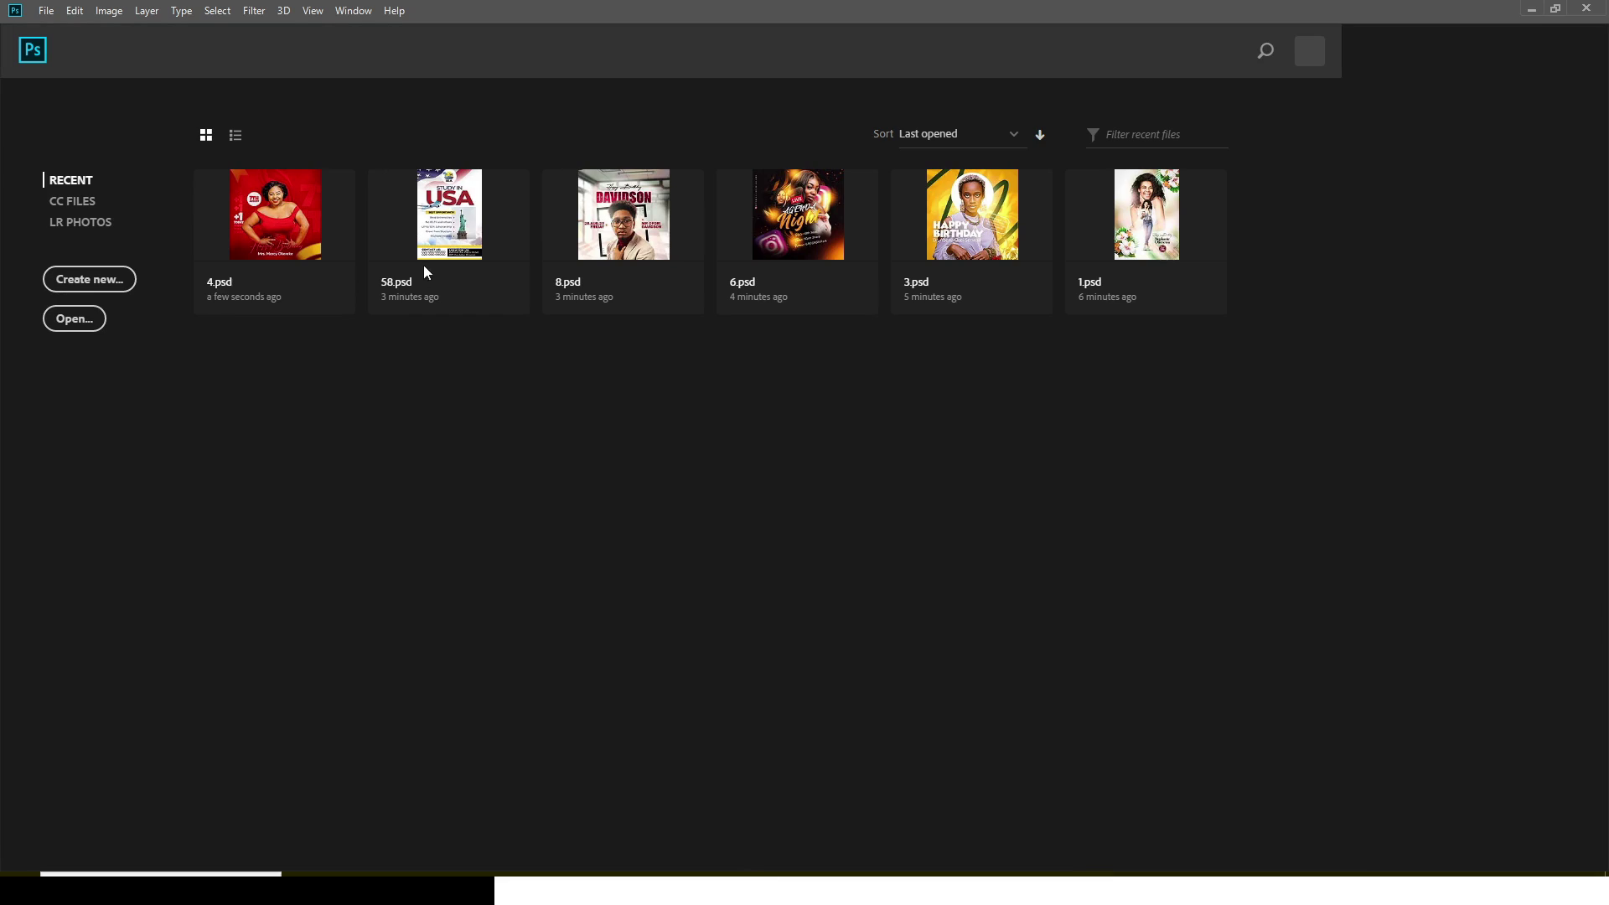
pyautogui.hotkey('alt', 'Tab')
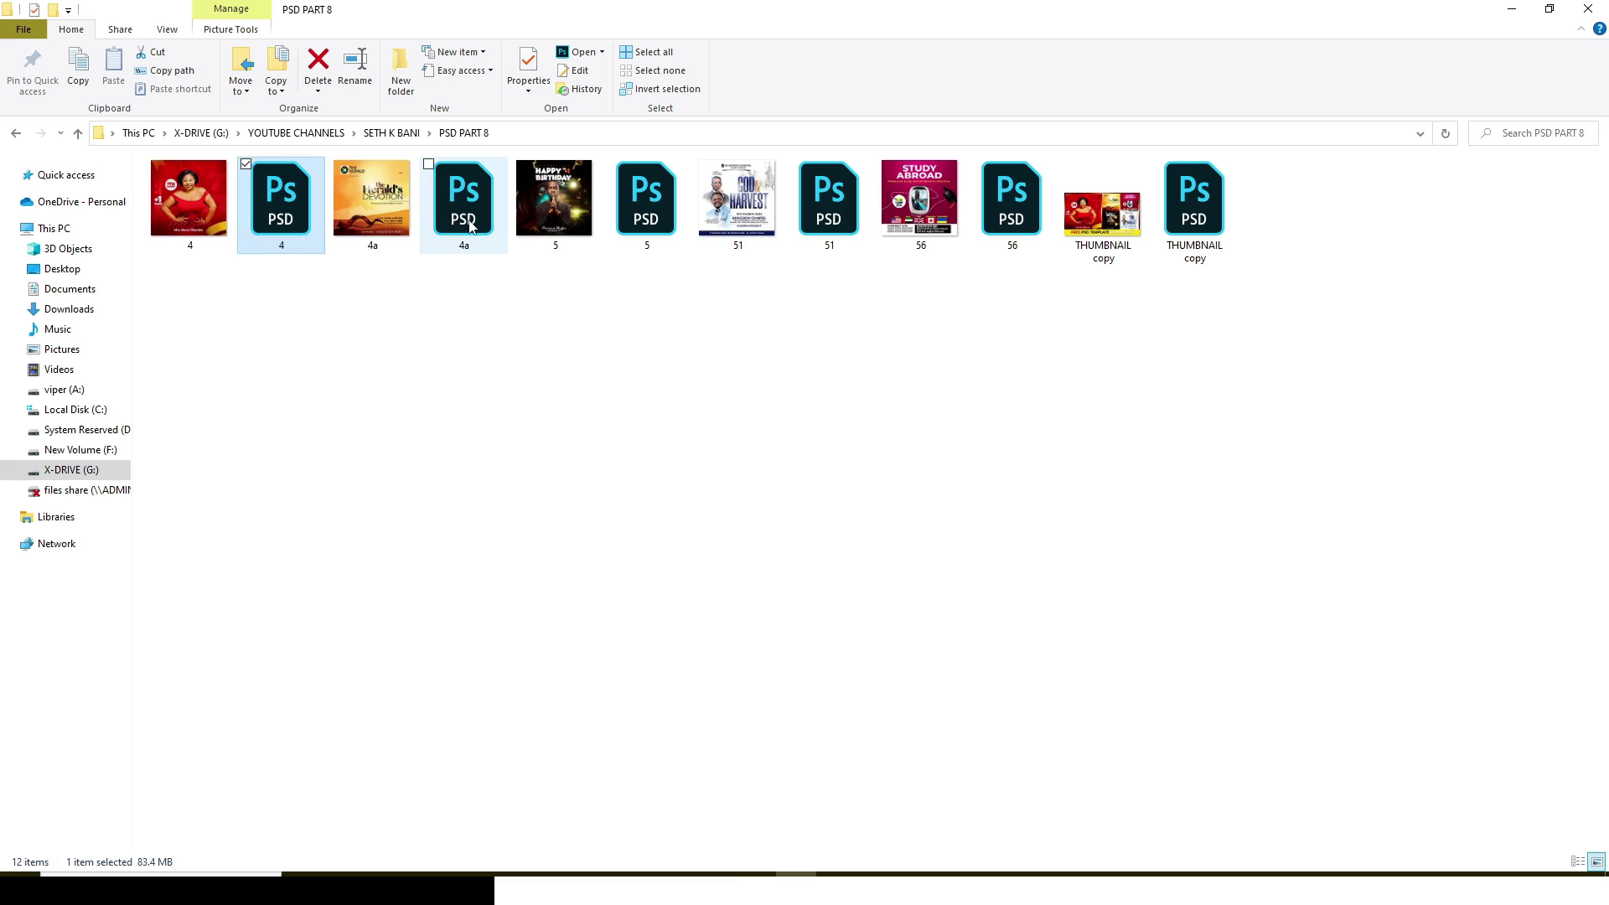
pyautogui.click(468, 224)
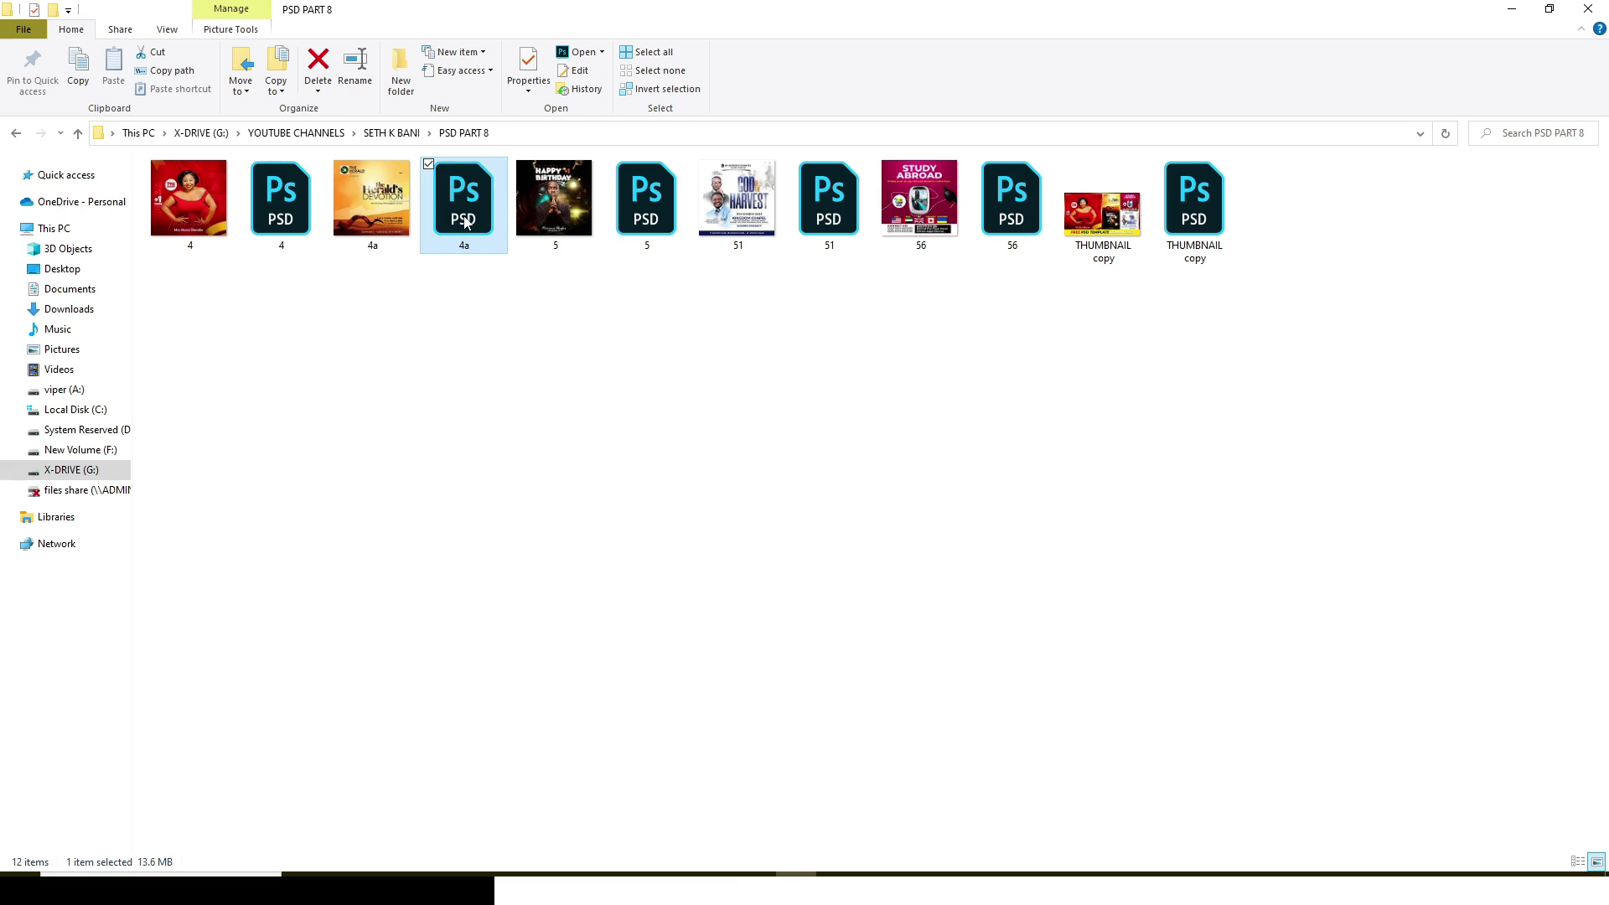
# Open 4a.psd, dismiss the missing fonts warning, and collapse the slogan and shofar groups.
pyautogui.doubleClick(465, 220)
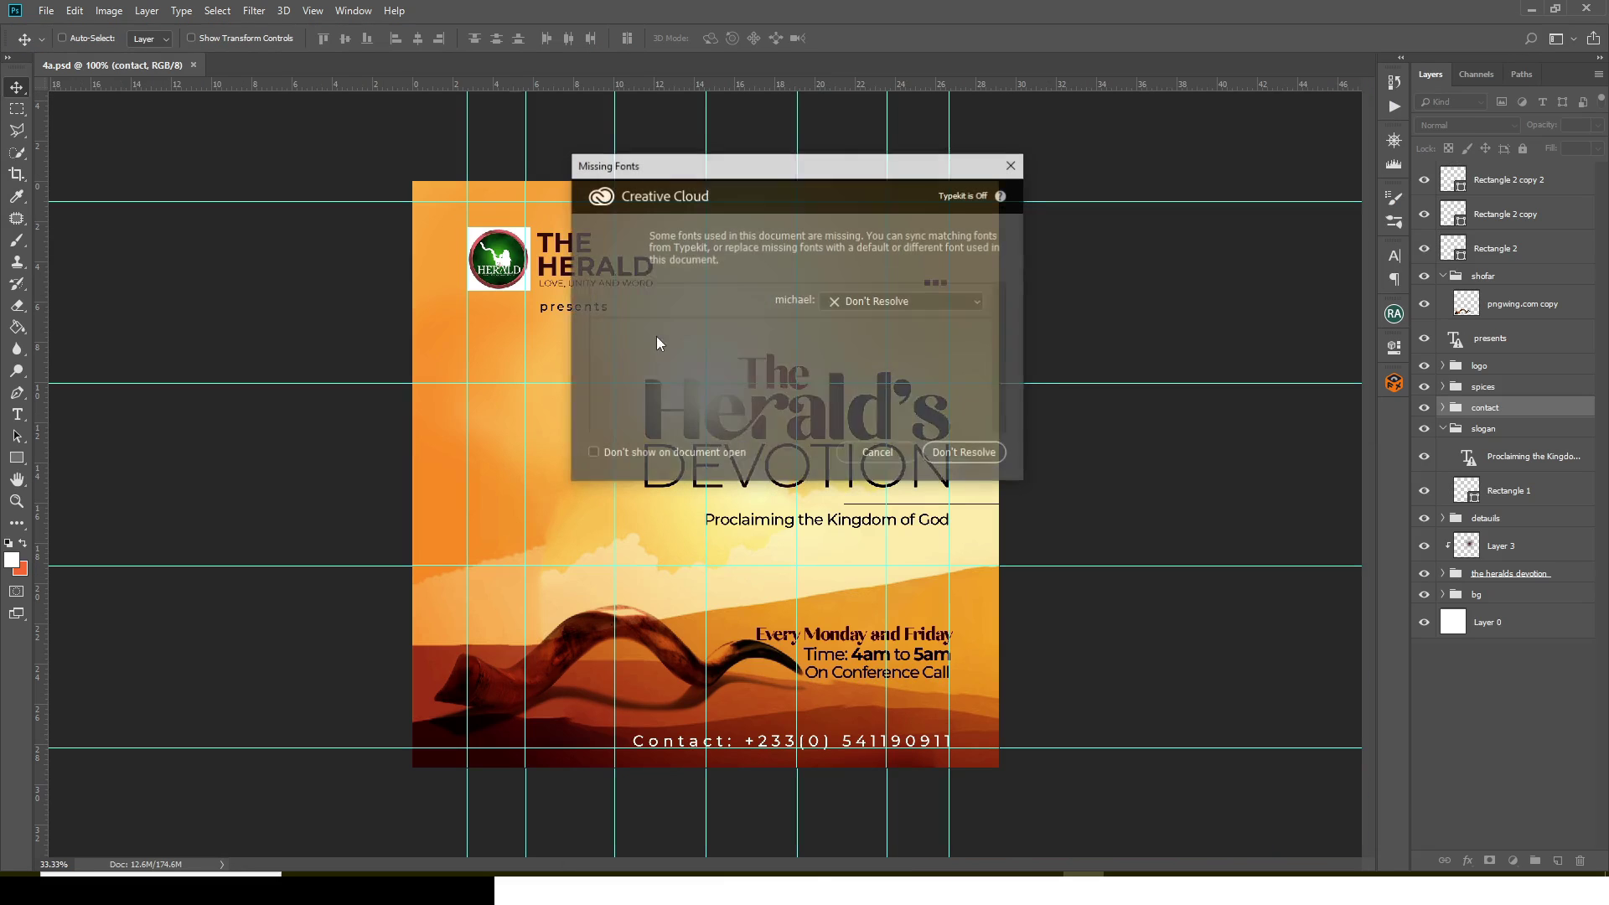
pyautogui.click(965, 457)
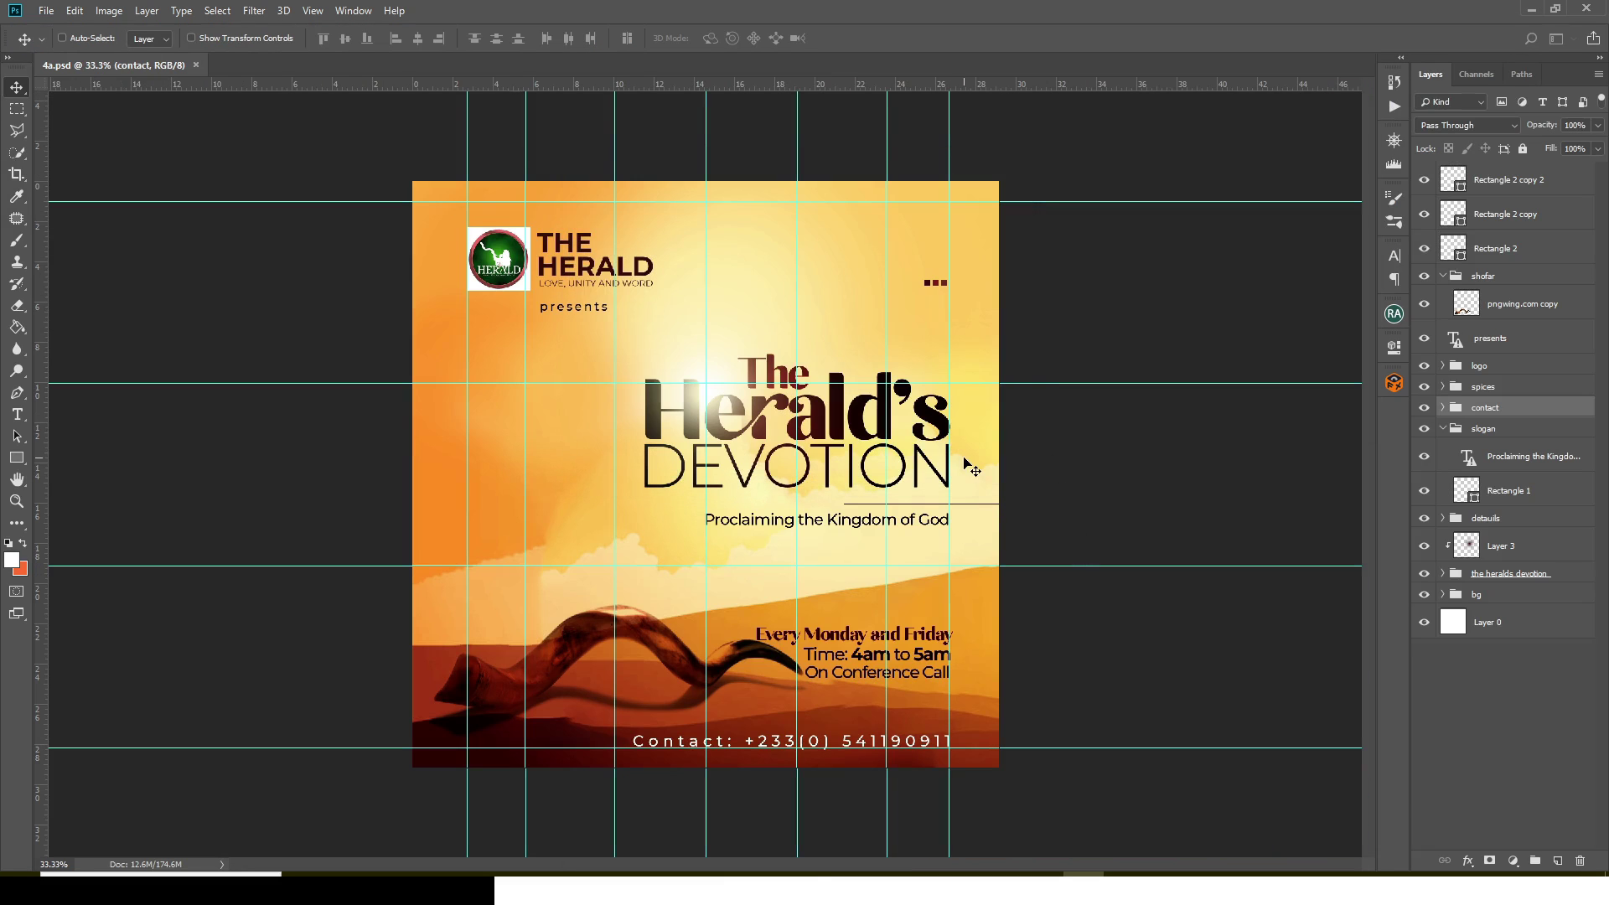
pyautogui.click(1442, 429)
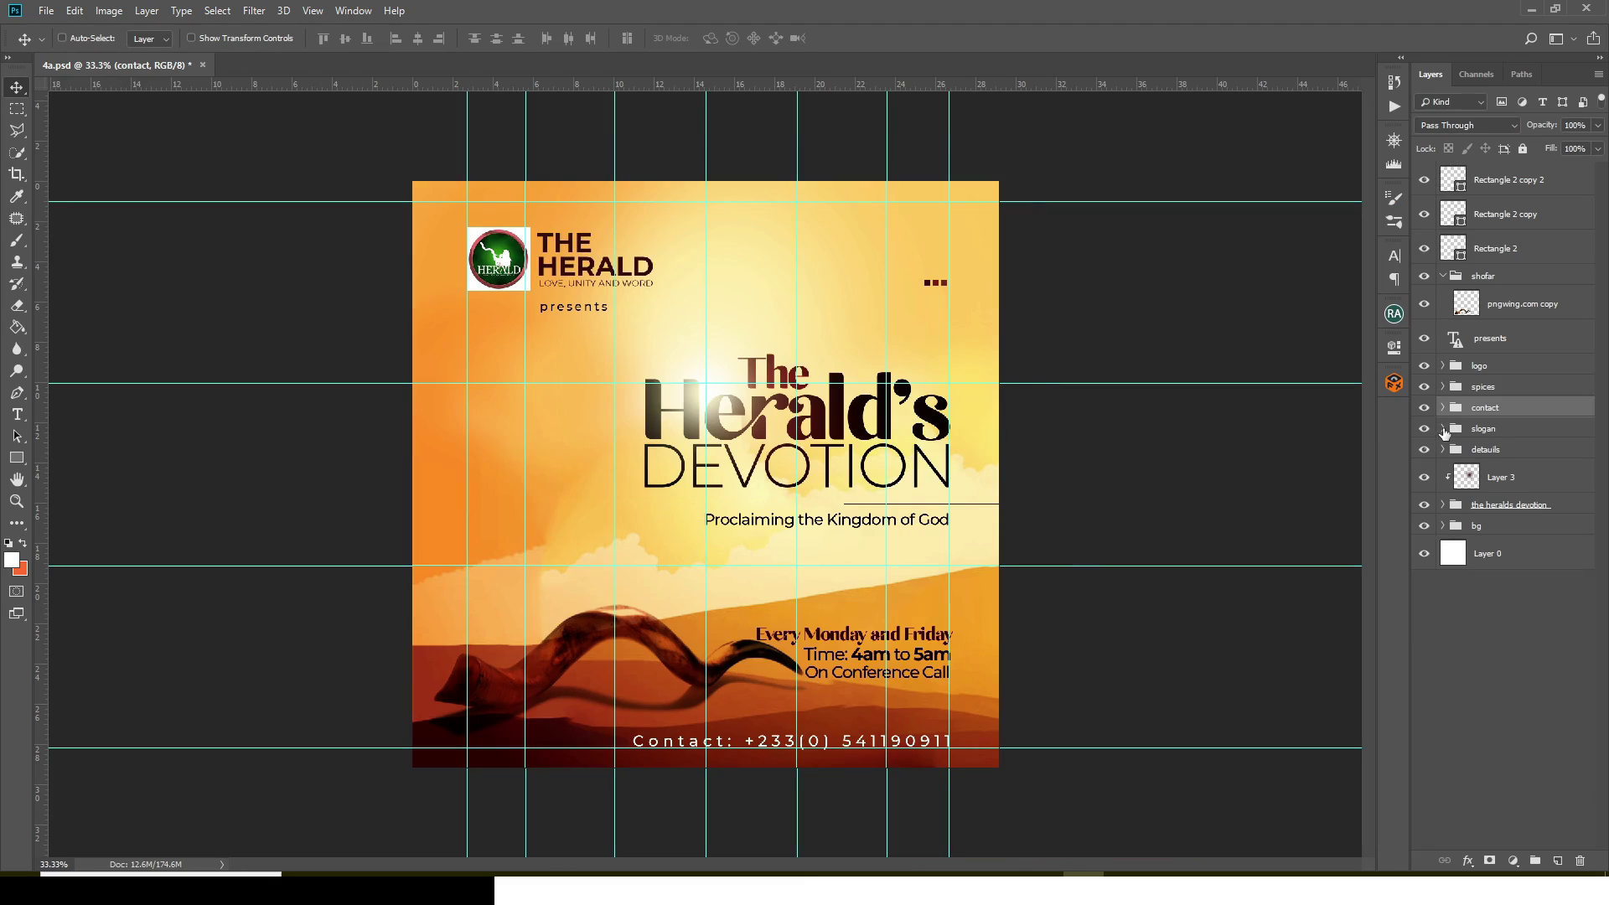
pyautogui.click(1443, 276)
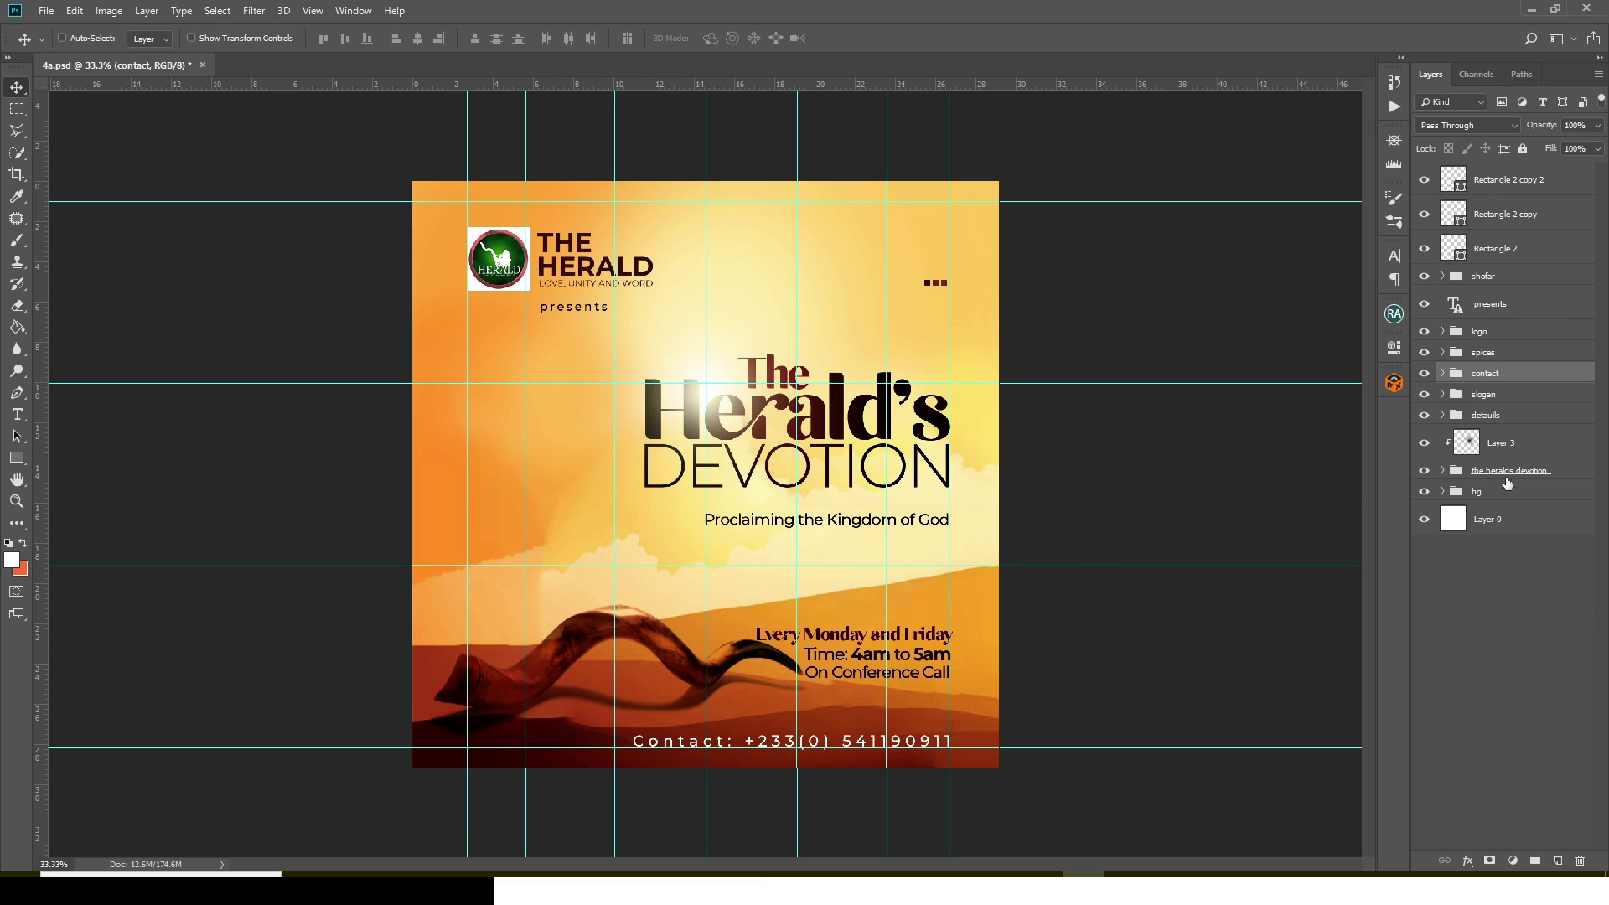
# Preview the artwork without the bg group, then close 4a.psd.
pyautogui.click(1424, 492)
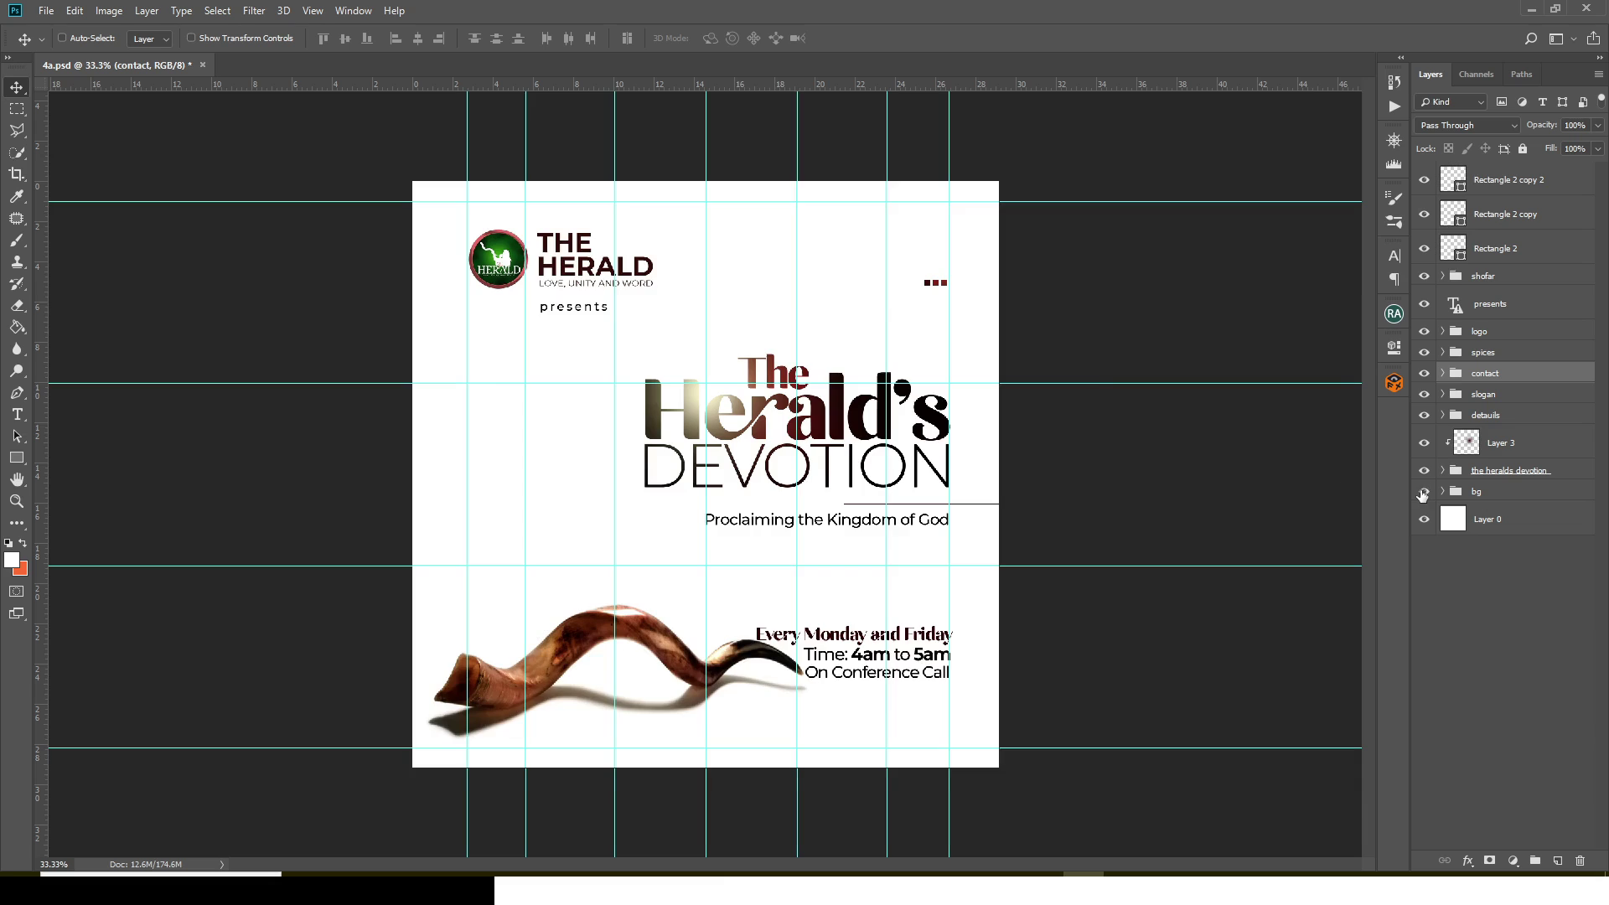
pyautogui.click(1424, 493)
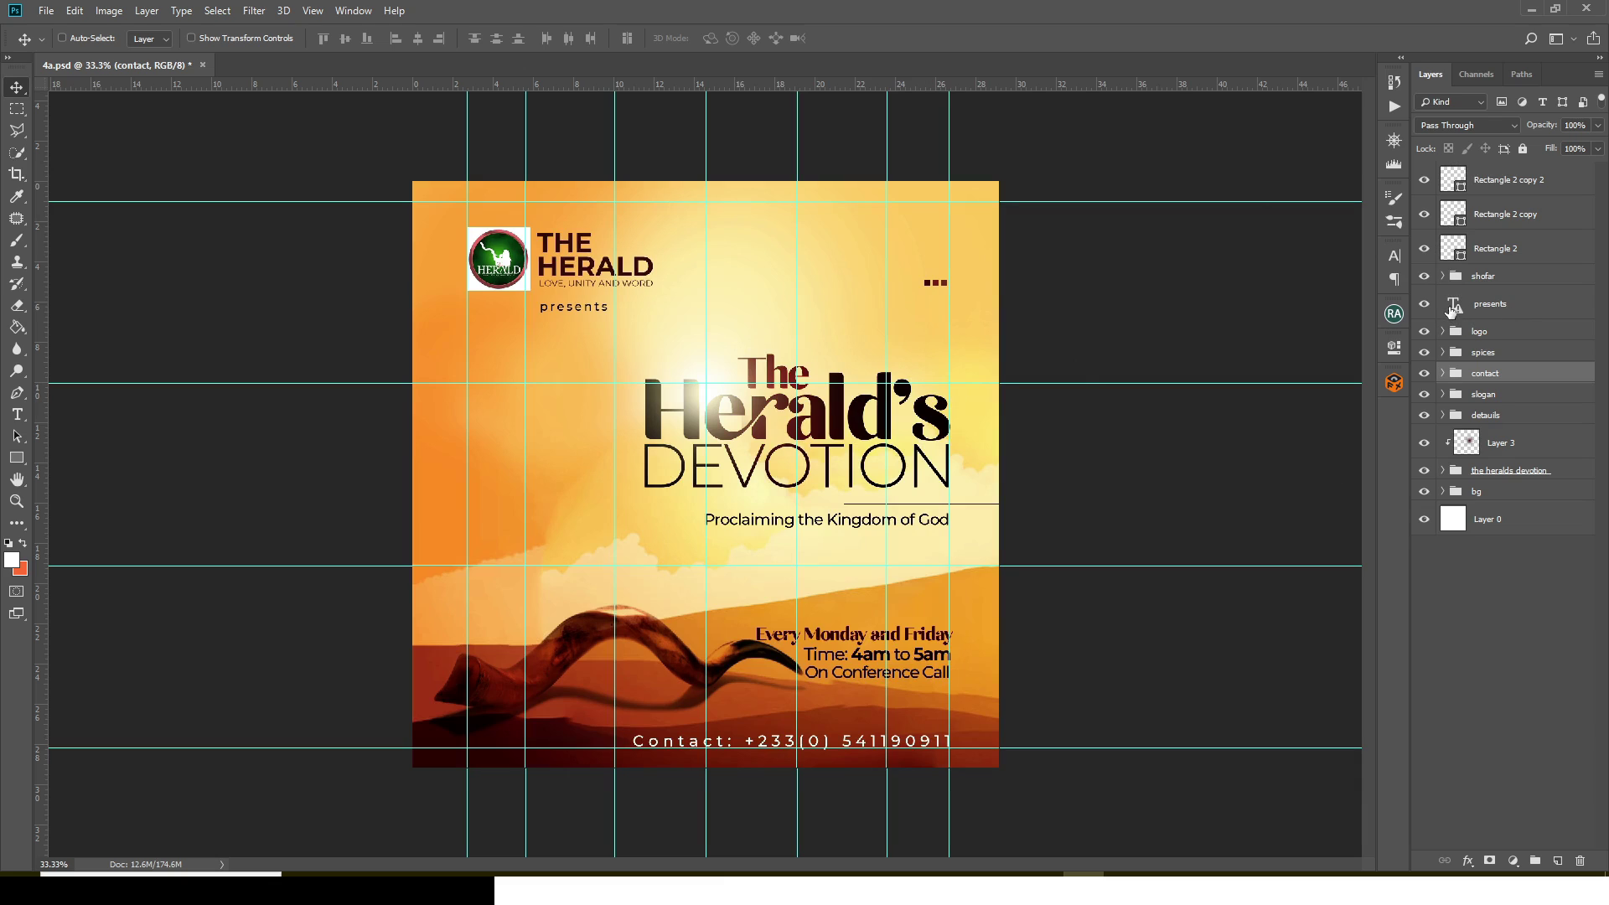
pyautogui.click(203, 66)
# Discard 4a.psd's changes, then open 5.psd from PSD PART 8 without updating its text layers.
pyautogui.click(797, 332)
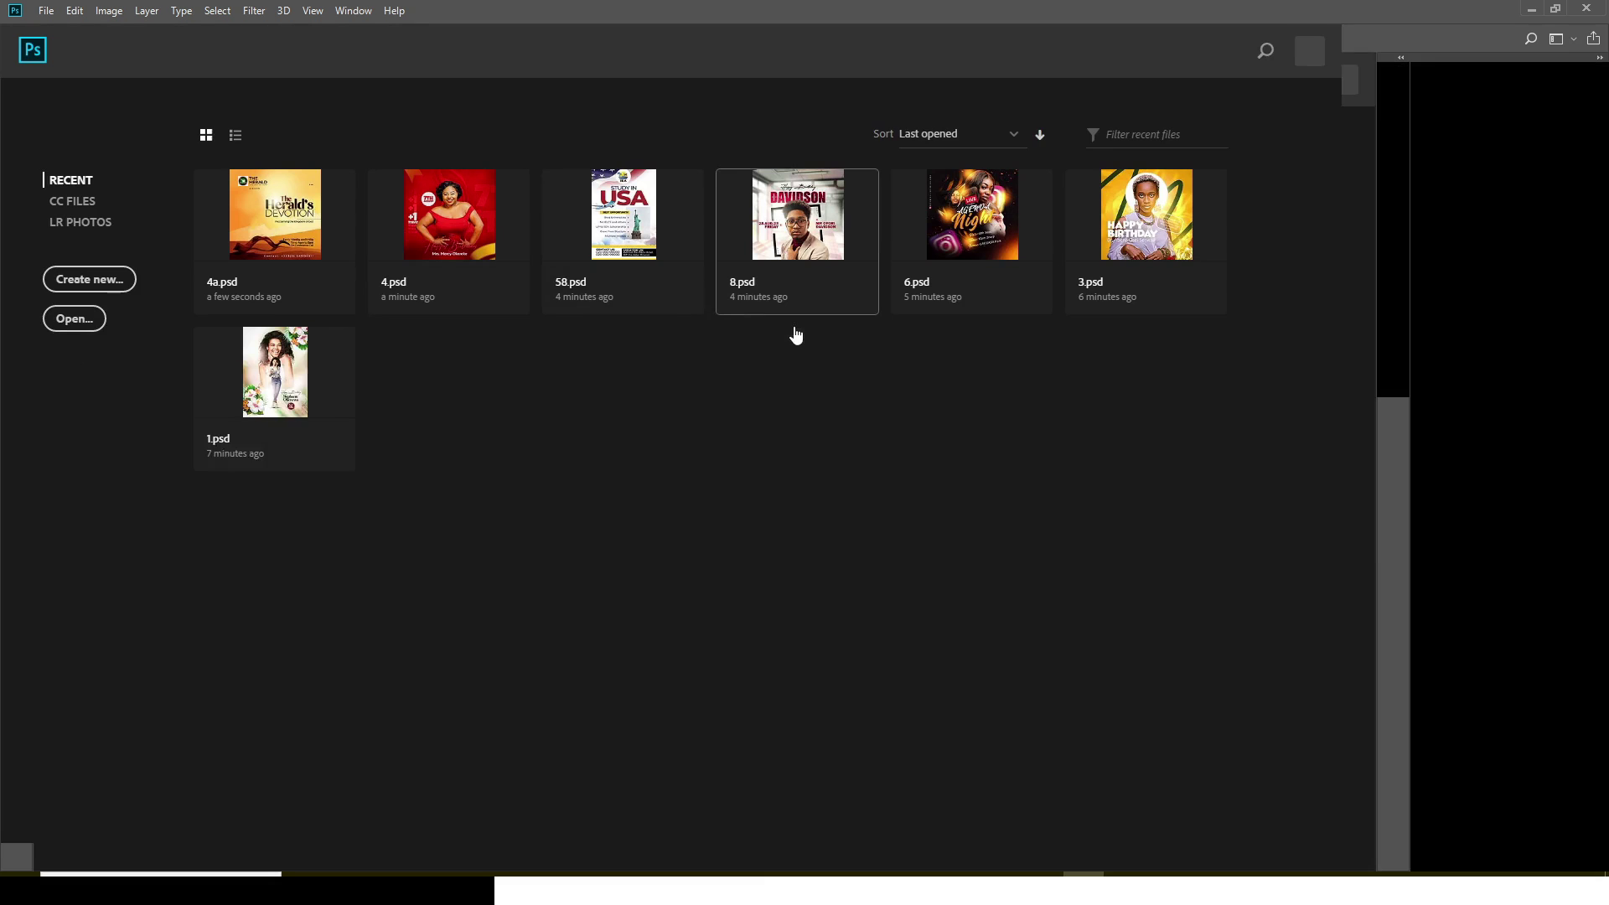
pyautogui.hotkey('alt', 'Tab')
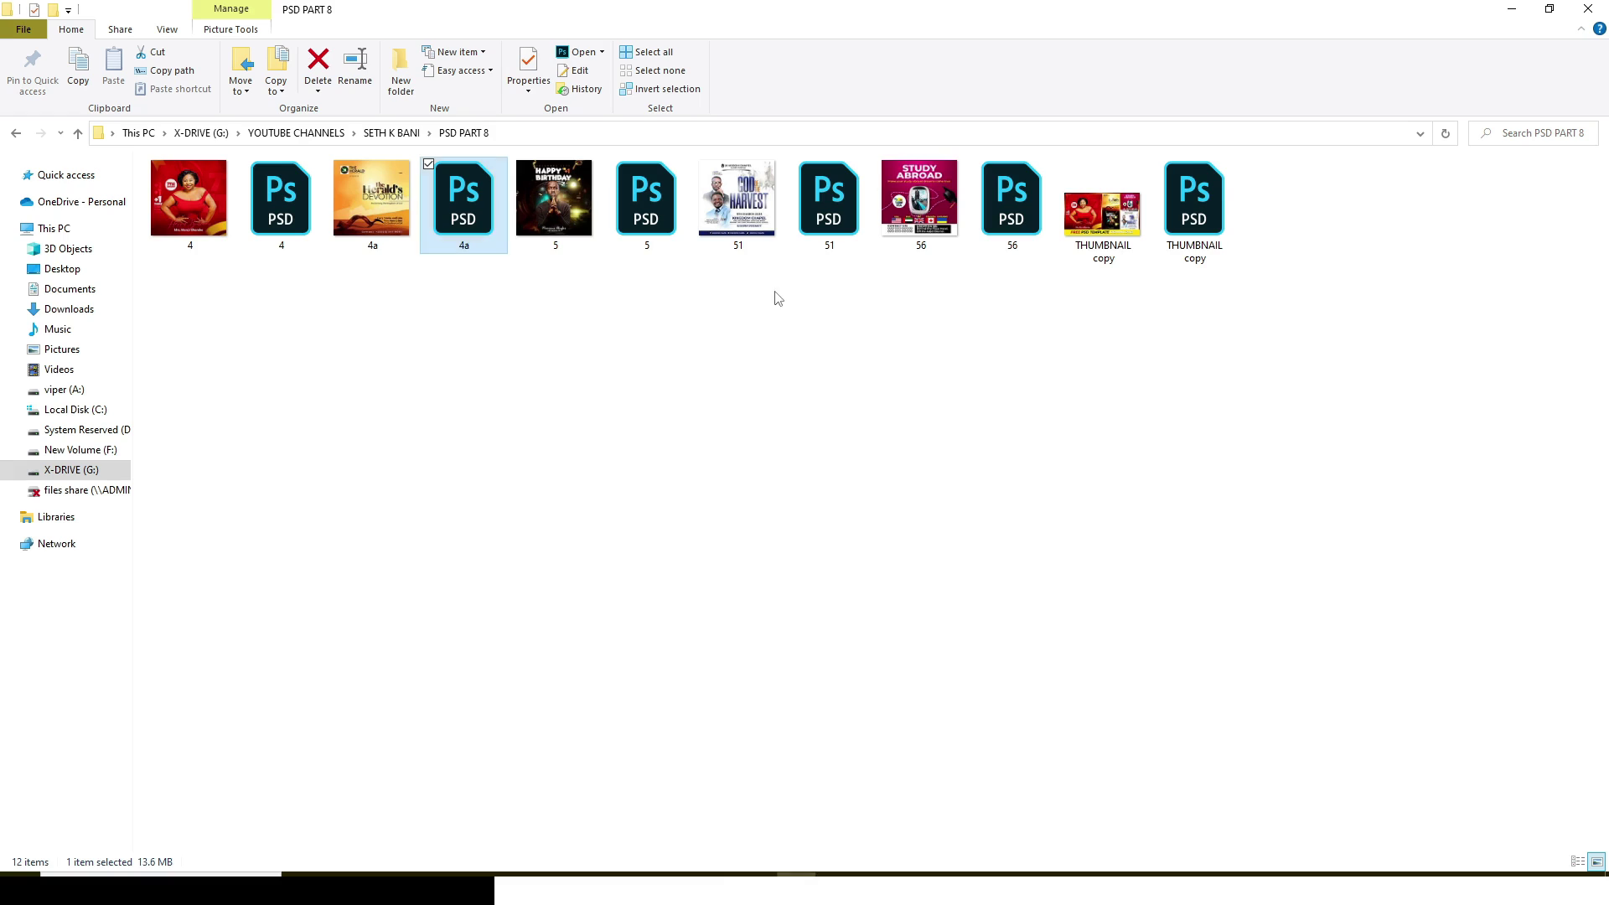
pyautogui.click(645, 210)
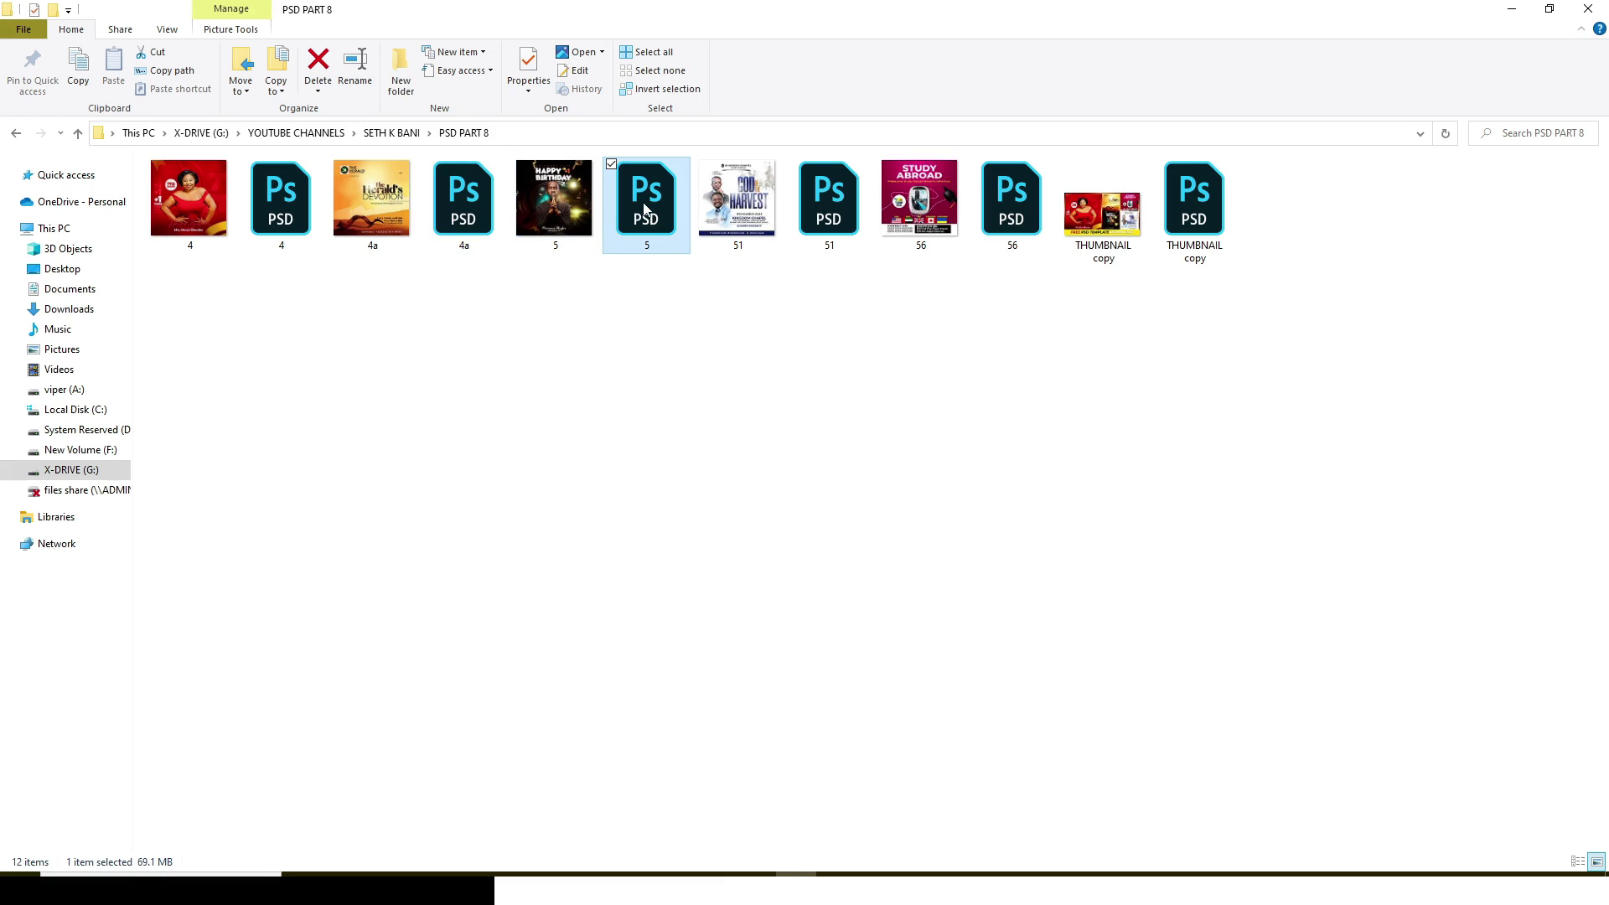
pyautogui.doubleClick(646, 210)
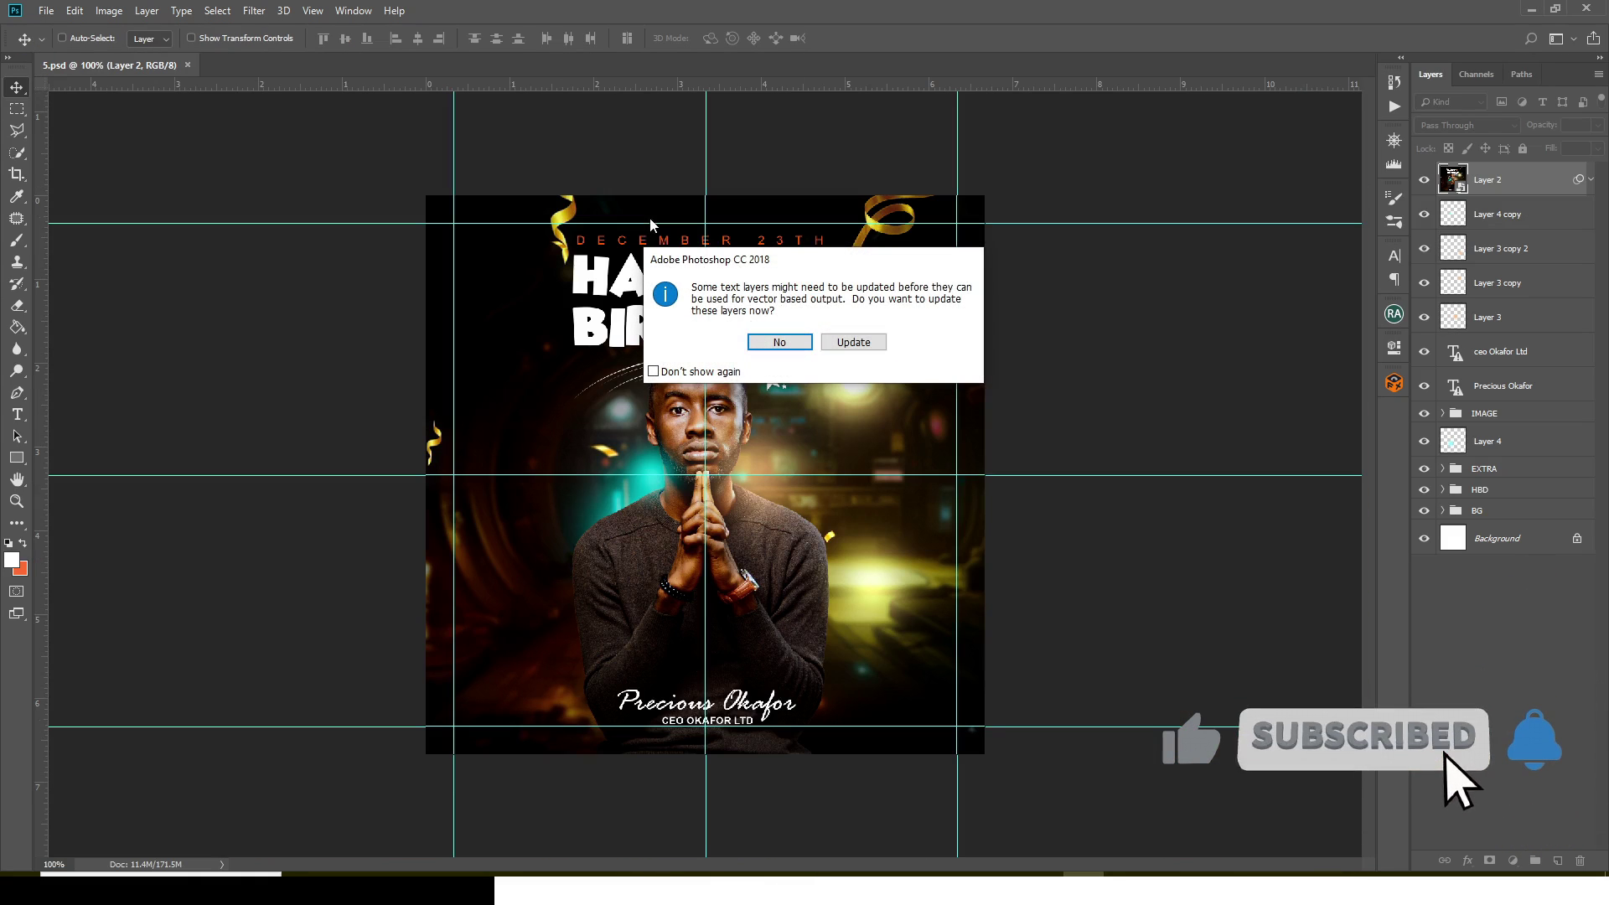
pyautogui.click(867, 342)
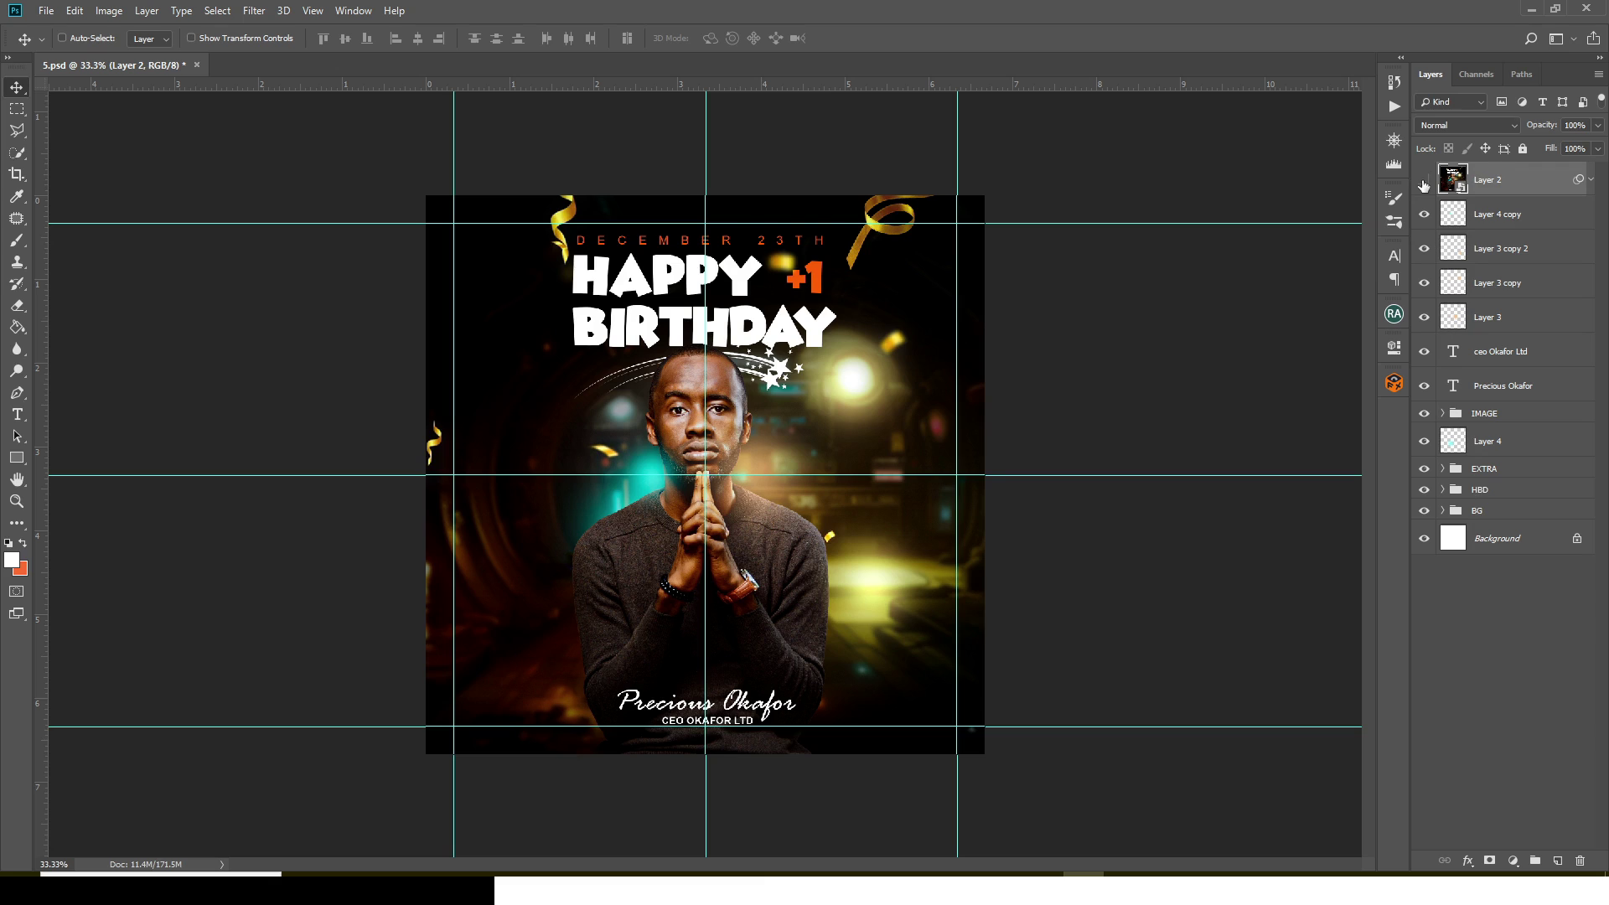
# Hide Layer 2 and preview the cyan, yellow and upper-right glow layers on and off.
pyautogui.click(1423, 179)
pyautogui.click(1429, 220)
pyautogui.click(1426, 228)
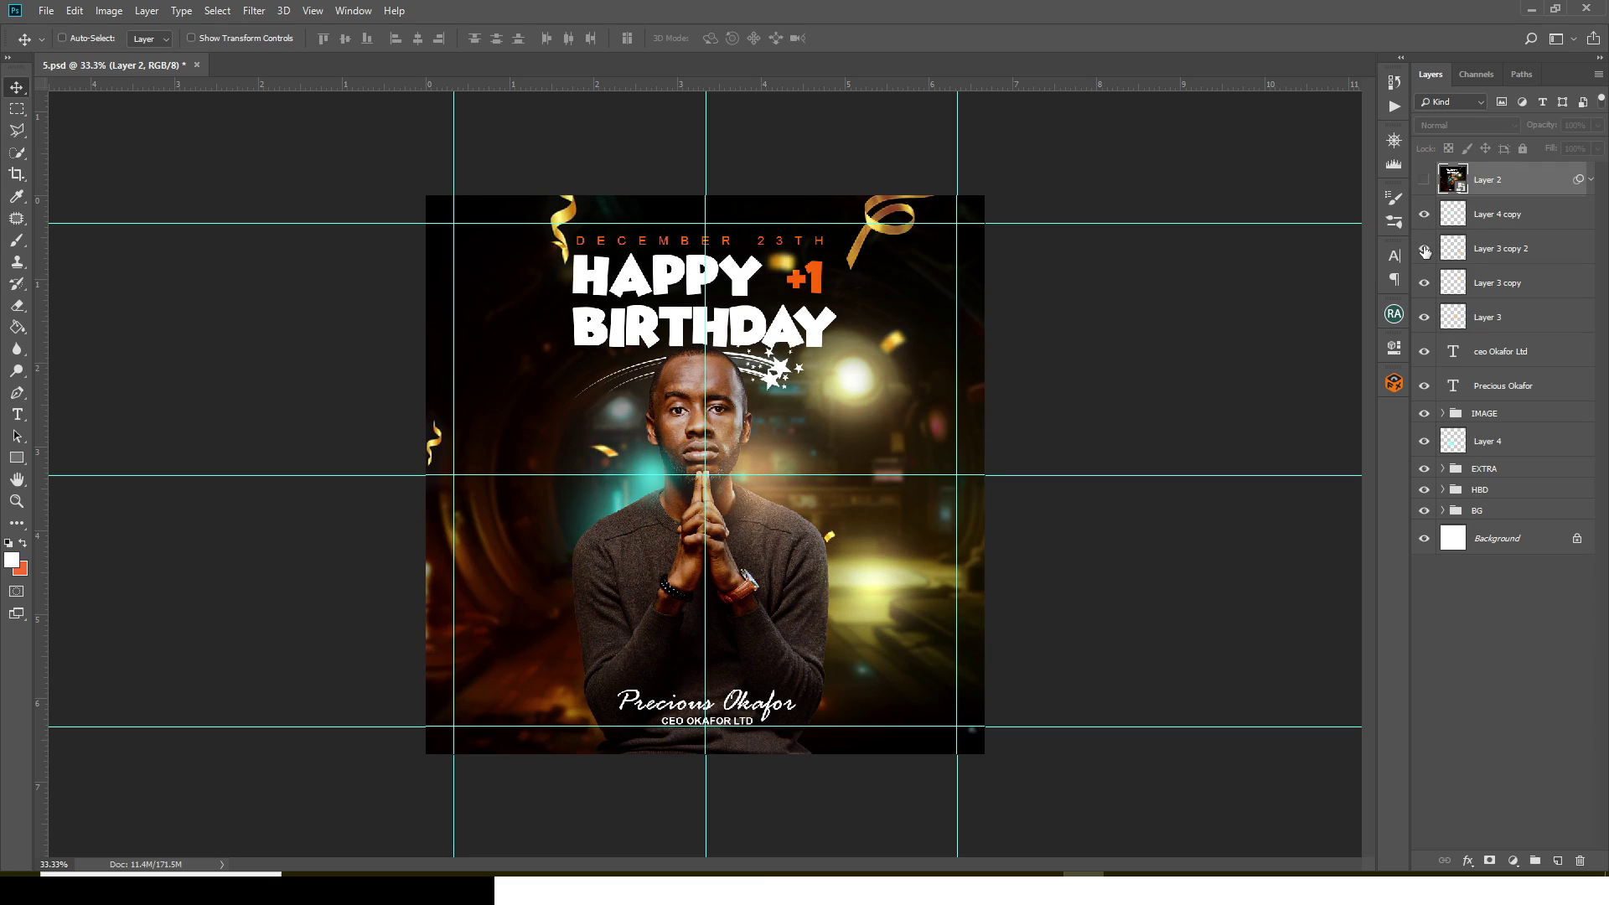
pyautogui.click(1425, 254)
pyautogui.click(1425, 253)
pyautogui.click(1426, 284)
pyautogui.click(1425, 317)
pyautogui.click(1426, 319)
# Group Layer 4 copy through Layer 3 and name the group 'glows'.
pyautogui.click(1479, 328)
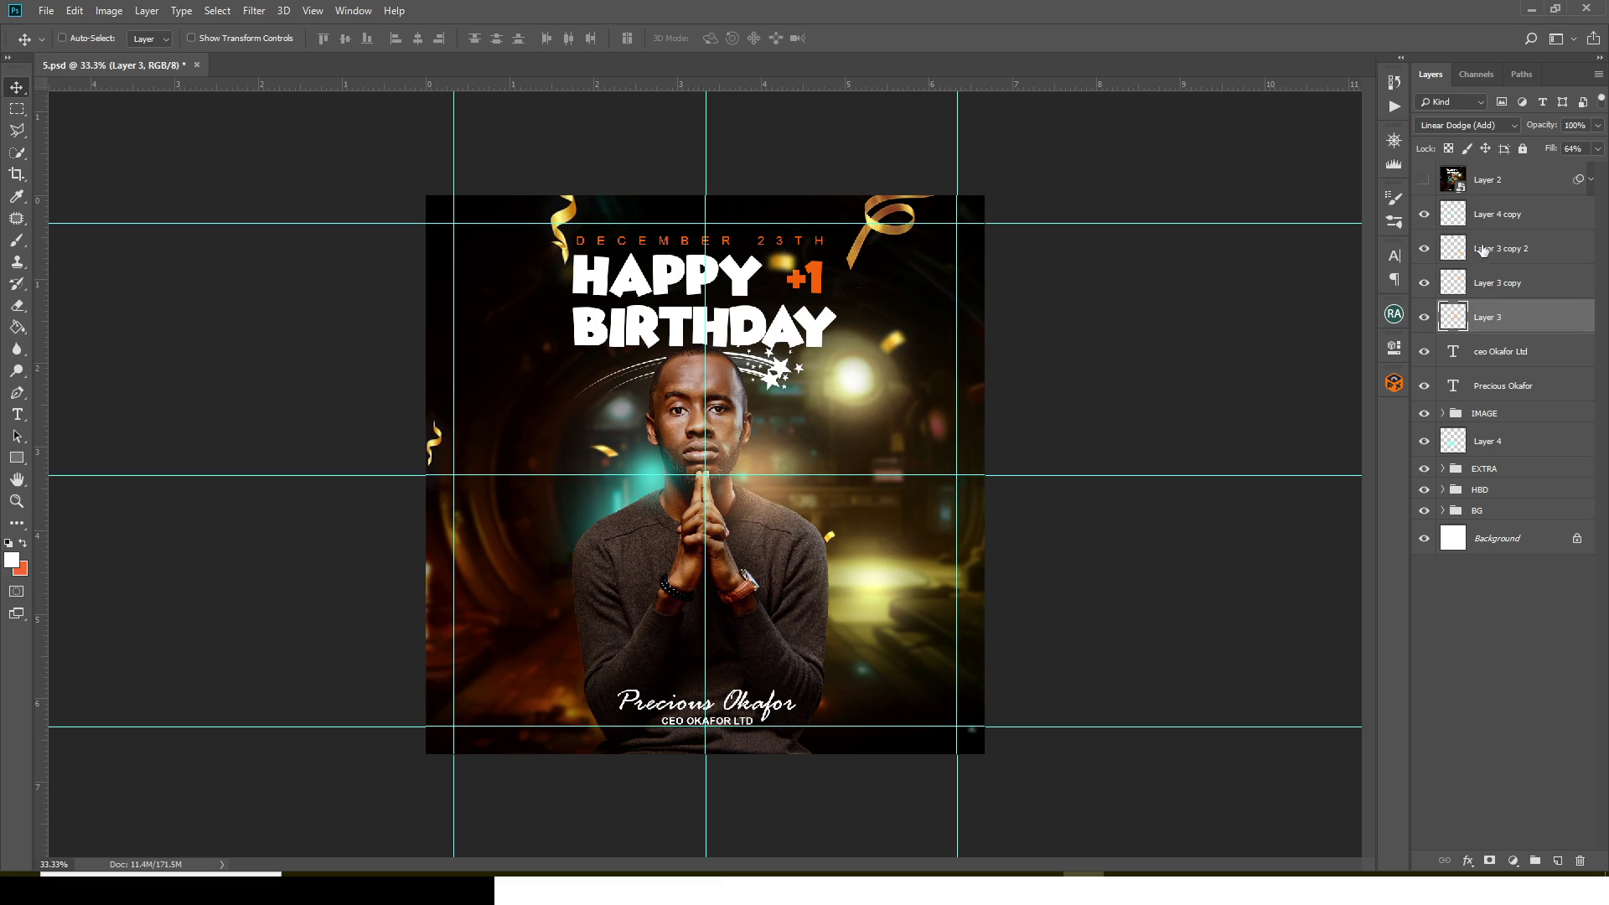
pyautogui.keyDown('shift'); pyautogui.click(1490, 219); pyautogui.keyUp('shift')
pyautogui.hotkey('ctrl', 'g')
pyautogui.doubleClick(1486, 207)
pyautogui.write('glows')
pyautogui.press('Return')
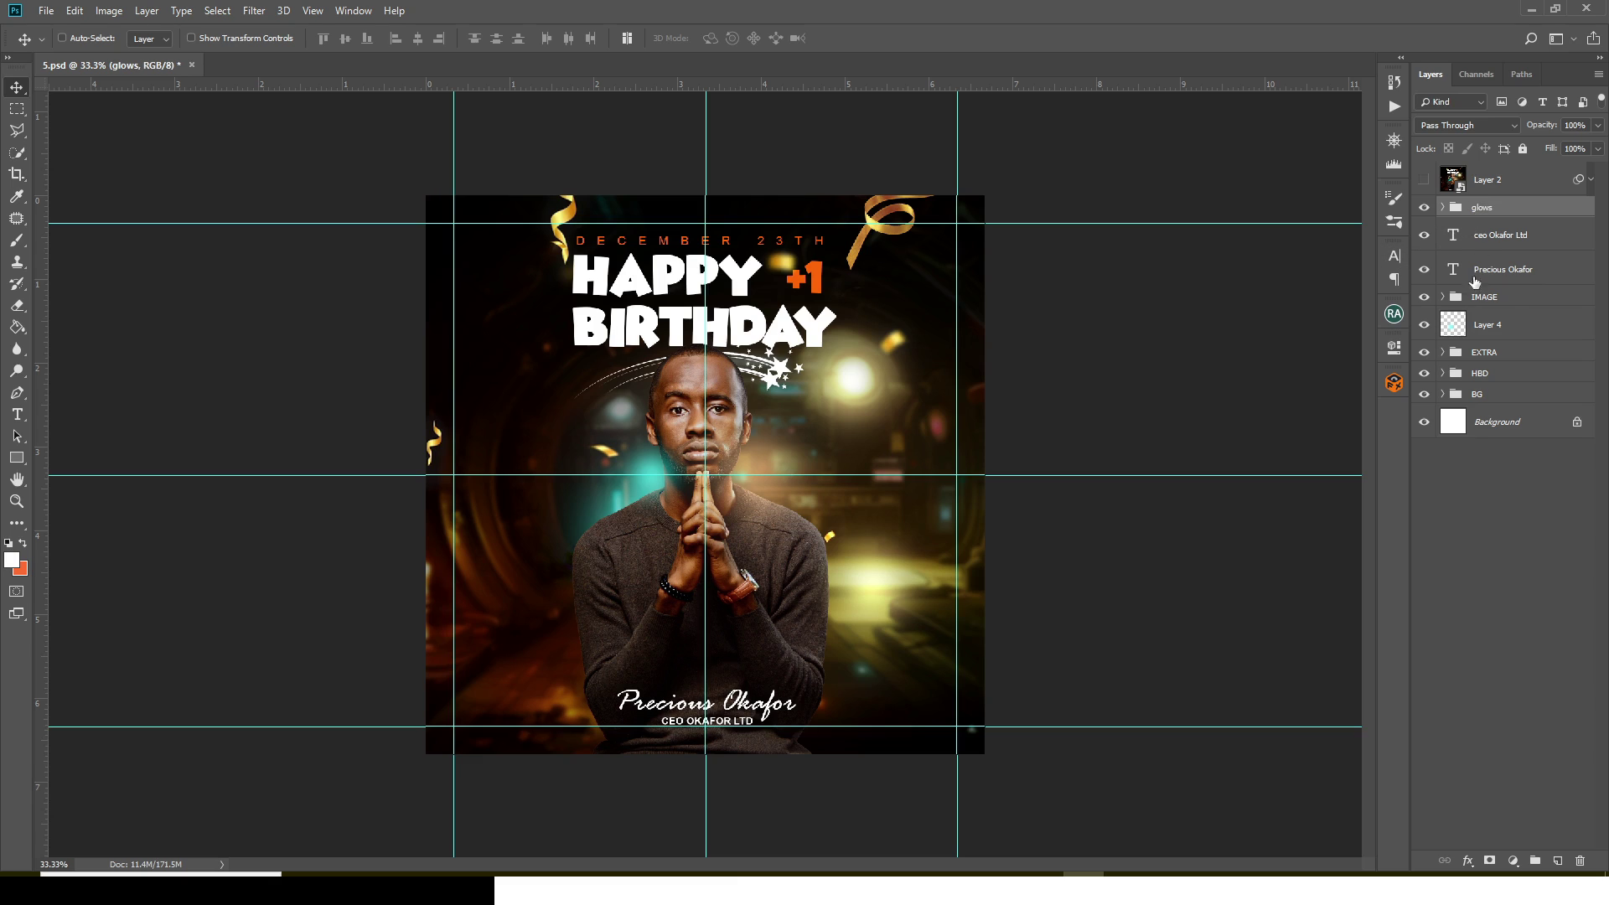
# Preview the HBD title, EXTRA ribbons, Layer 4 glow and IMAGE portrait on and off.
pyautogui.click(1425, 374)
pyautogui.click(1425, 375)
pyautogui.click(1425, 374)
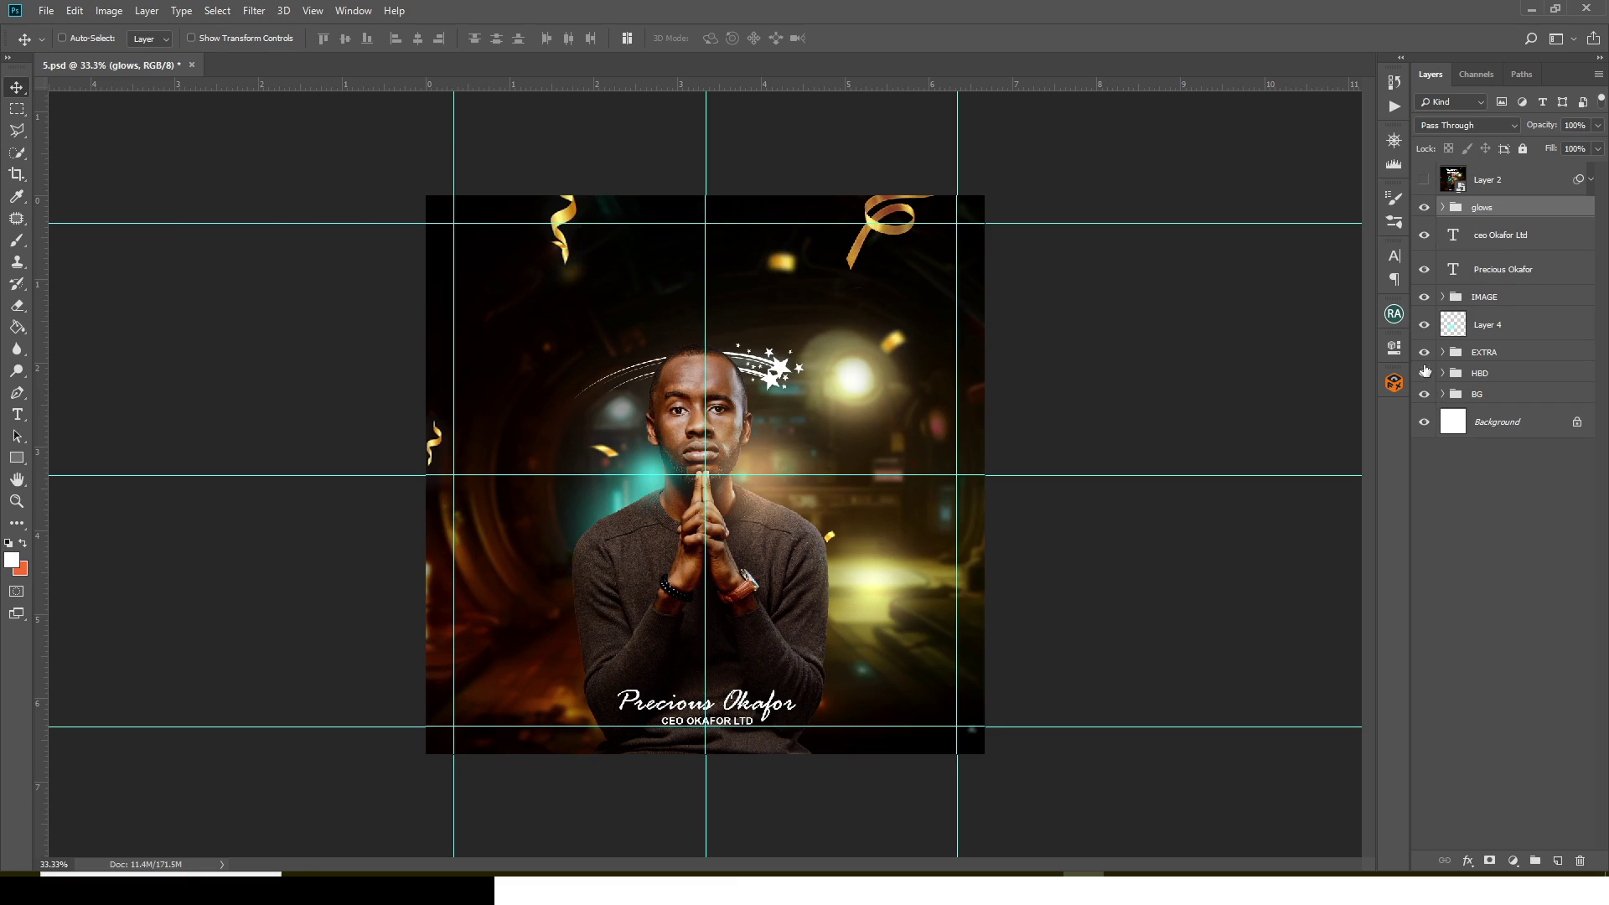
pyautogui.click(1425, 374)
pyautogui.click(1426, 352)
pyautogui.click(1426, 352)
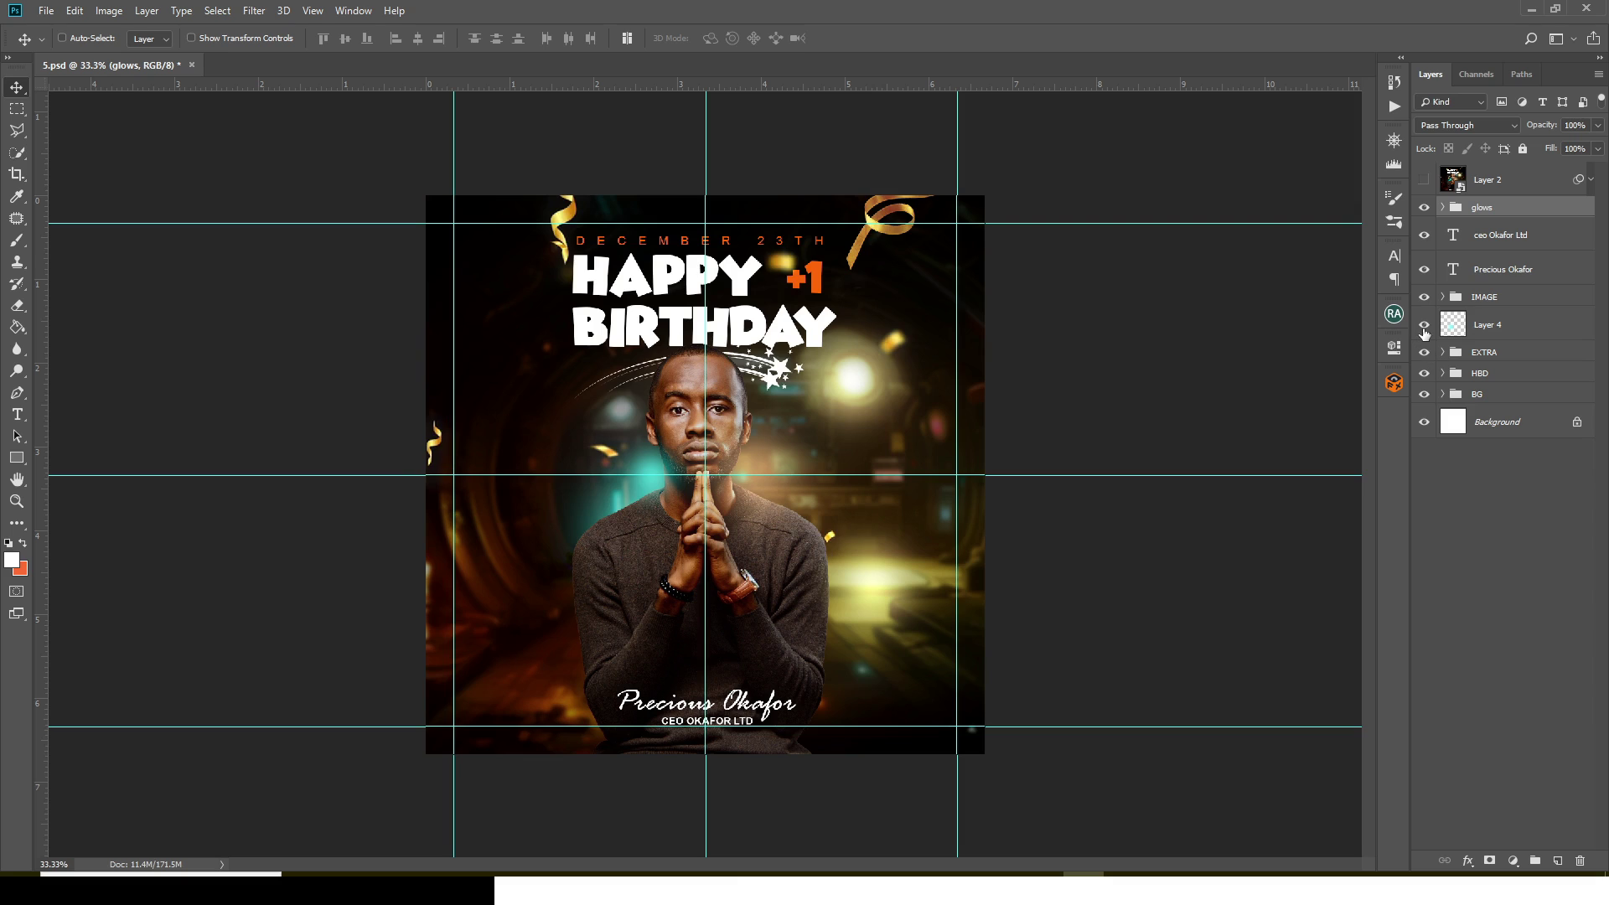
pyautogui.click(1425, 326)
pyautogui.click(1424, 297)
pyautogui.click(1424, 296)
# Preview the script name and company text lines, make Layer 2 visible, and save 5.psd.
pyautogui.click(1428, 270)
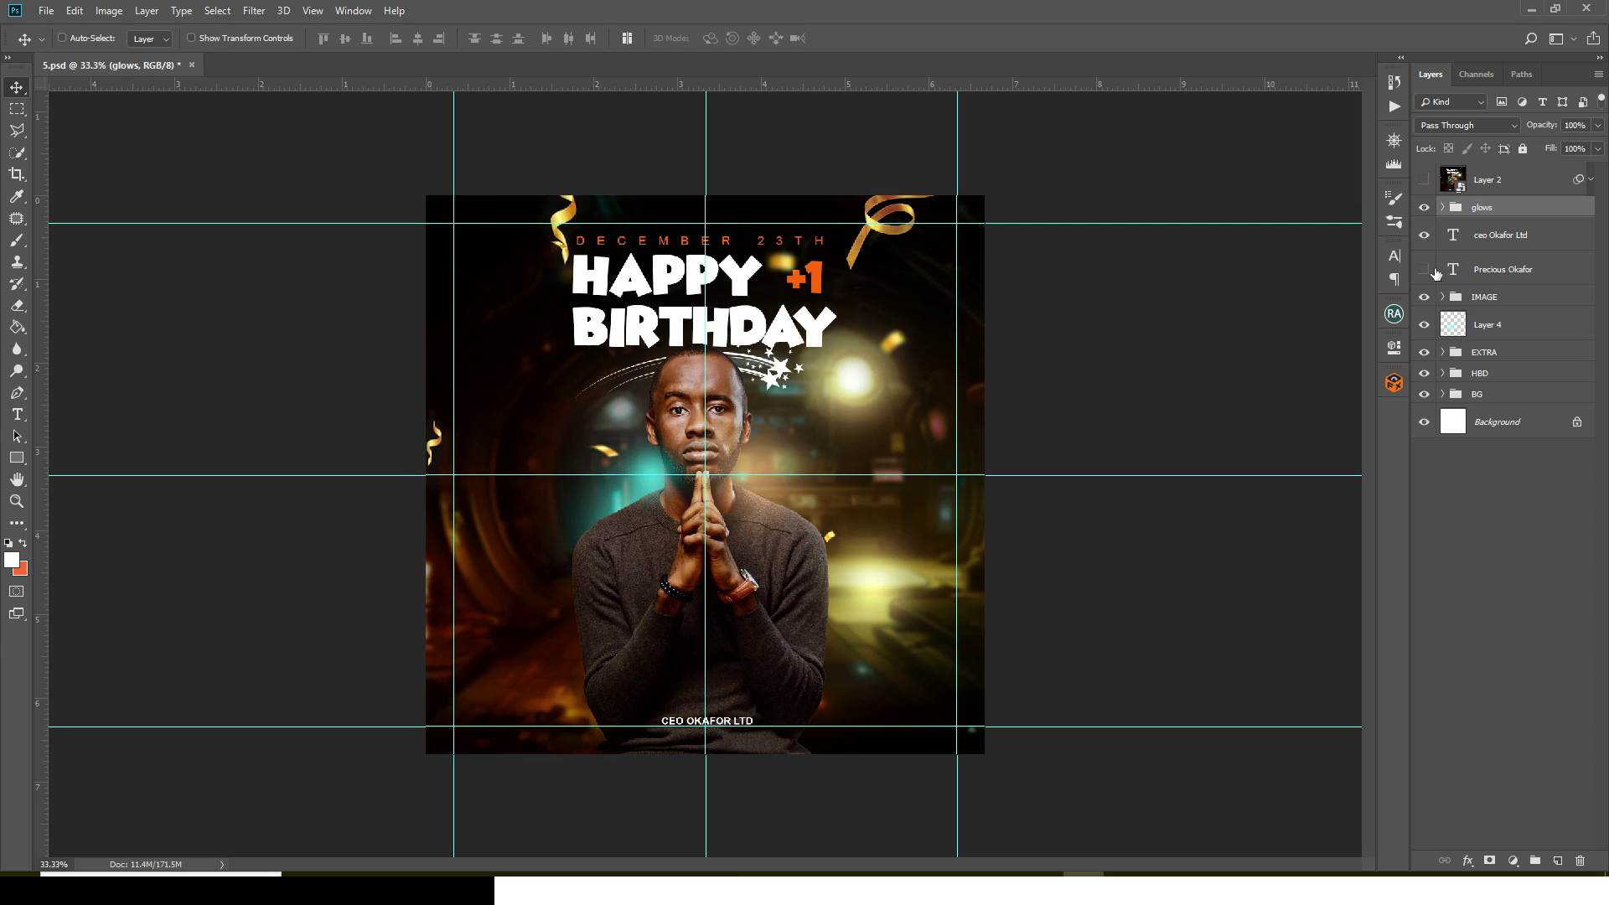
pyautogui.click(1428, 270)
pyautogui.click(1426, 235)
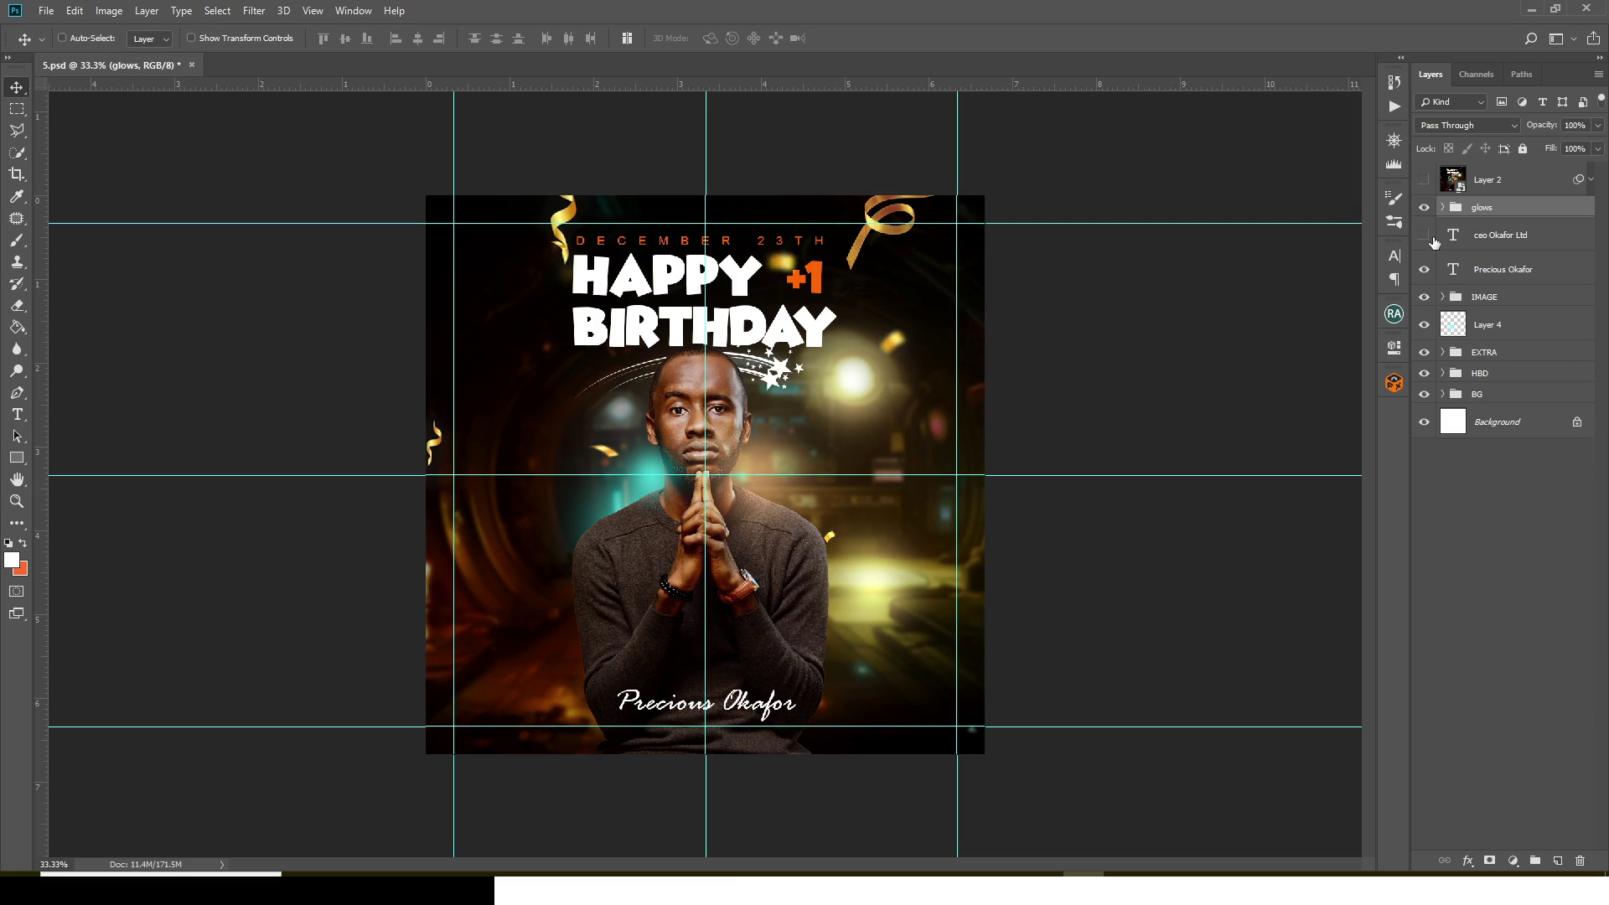
pyautogui.click(1425, 235)
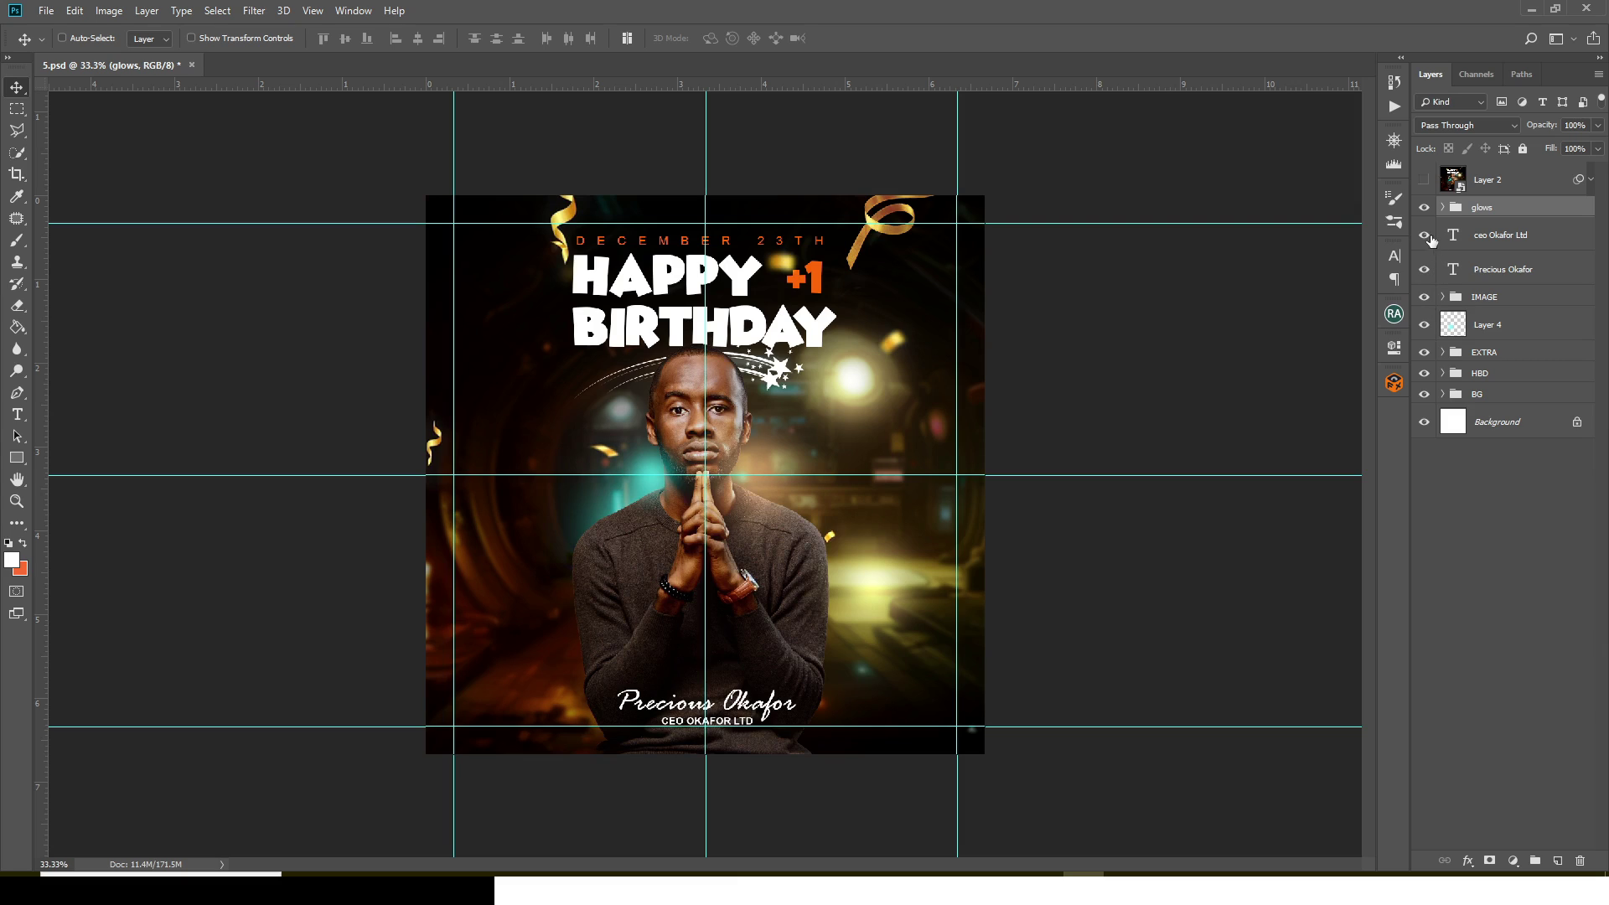
pyautogui.click(1469, 185)
pyautogui.click(1425, 180)
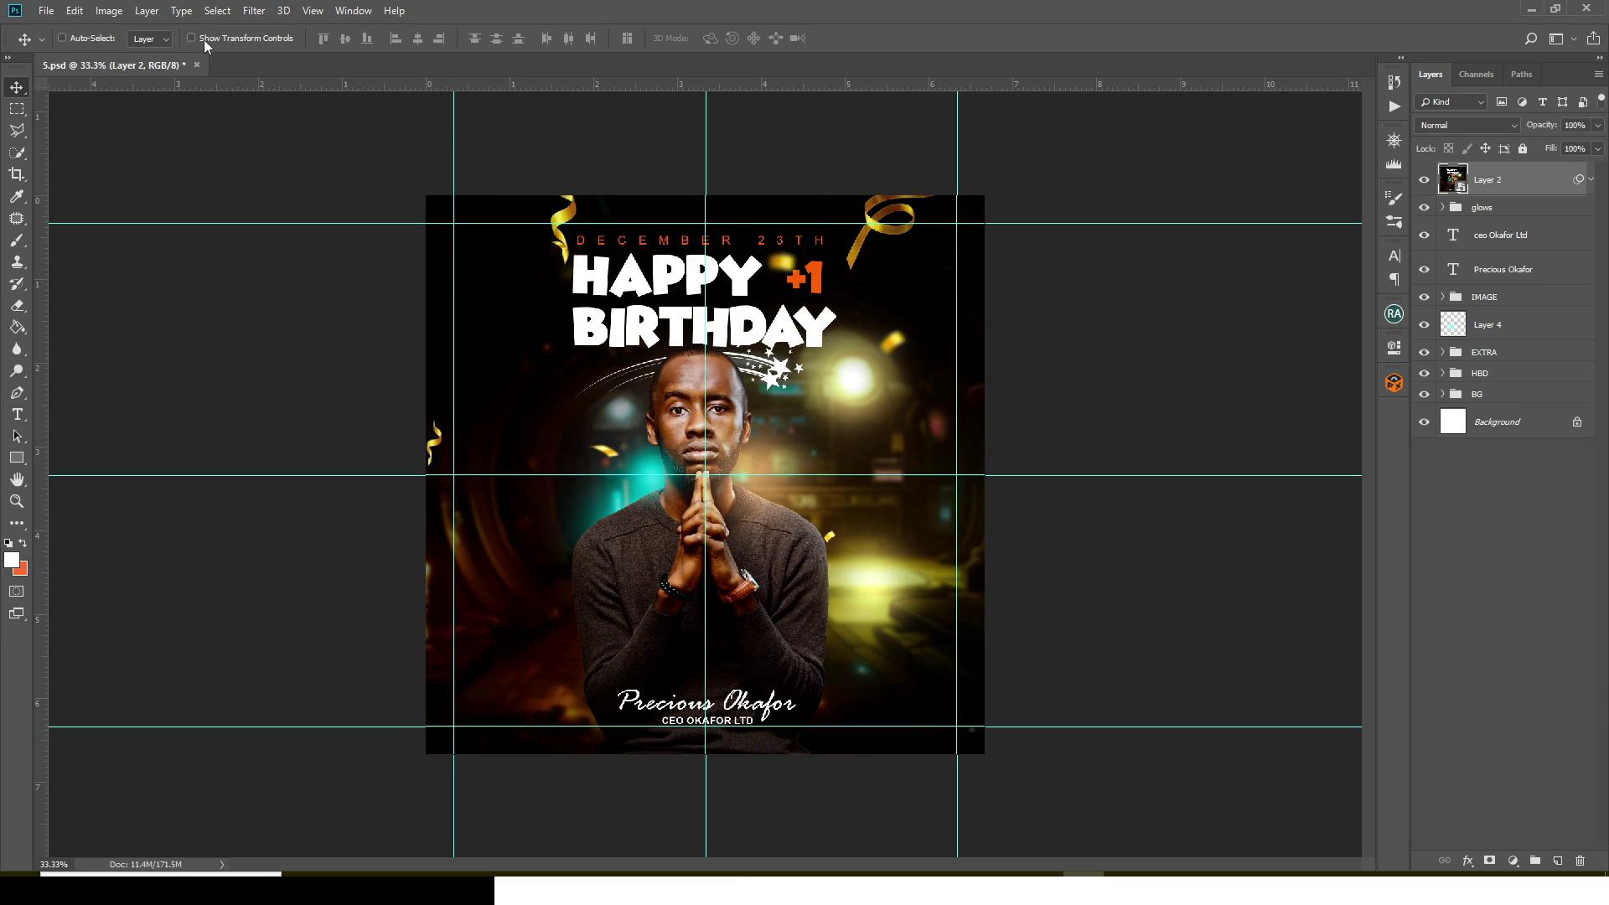
pyautogui.hotkey('ctrl', 's')
# Close 5.psd, return to the PSD PART 8 folder and pick the PSD file 51.
pyautogui.click(191, 64)
pyautogui.click(778, 870)
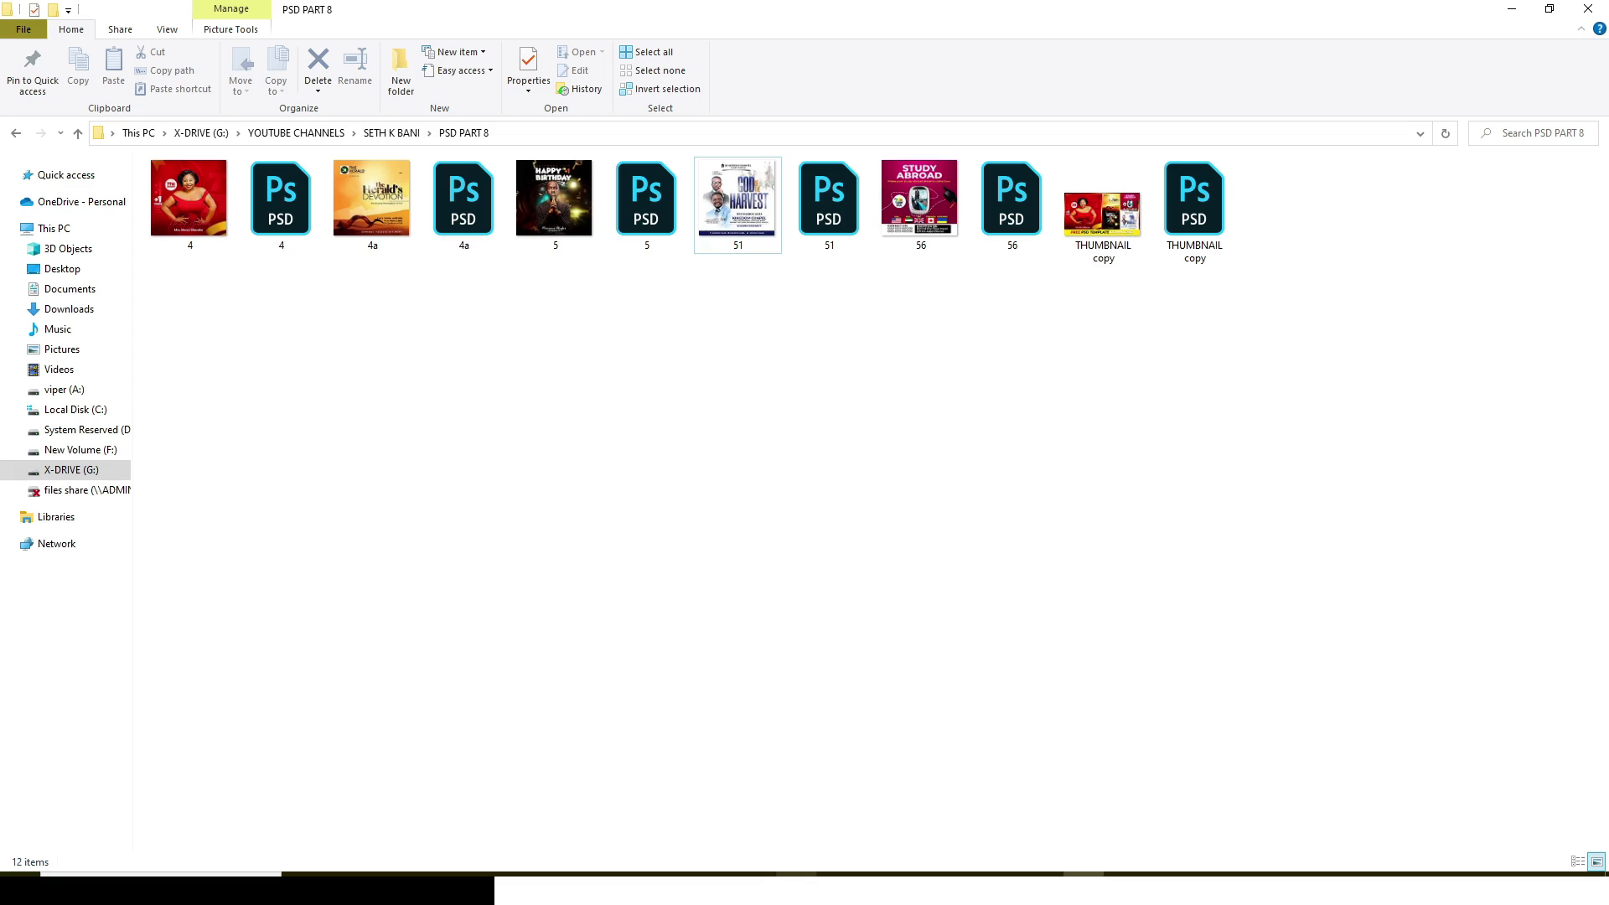
pyautogui.click(646, 196)
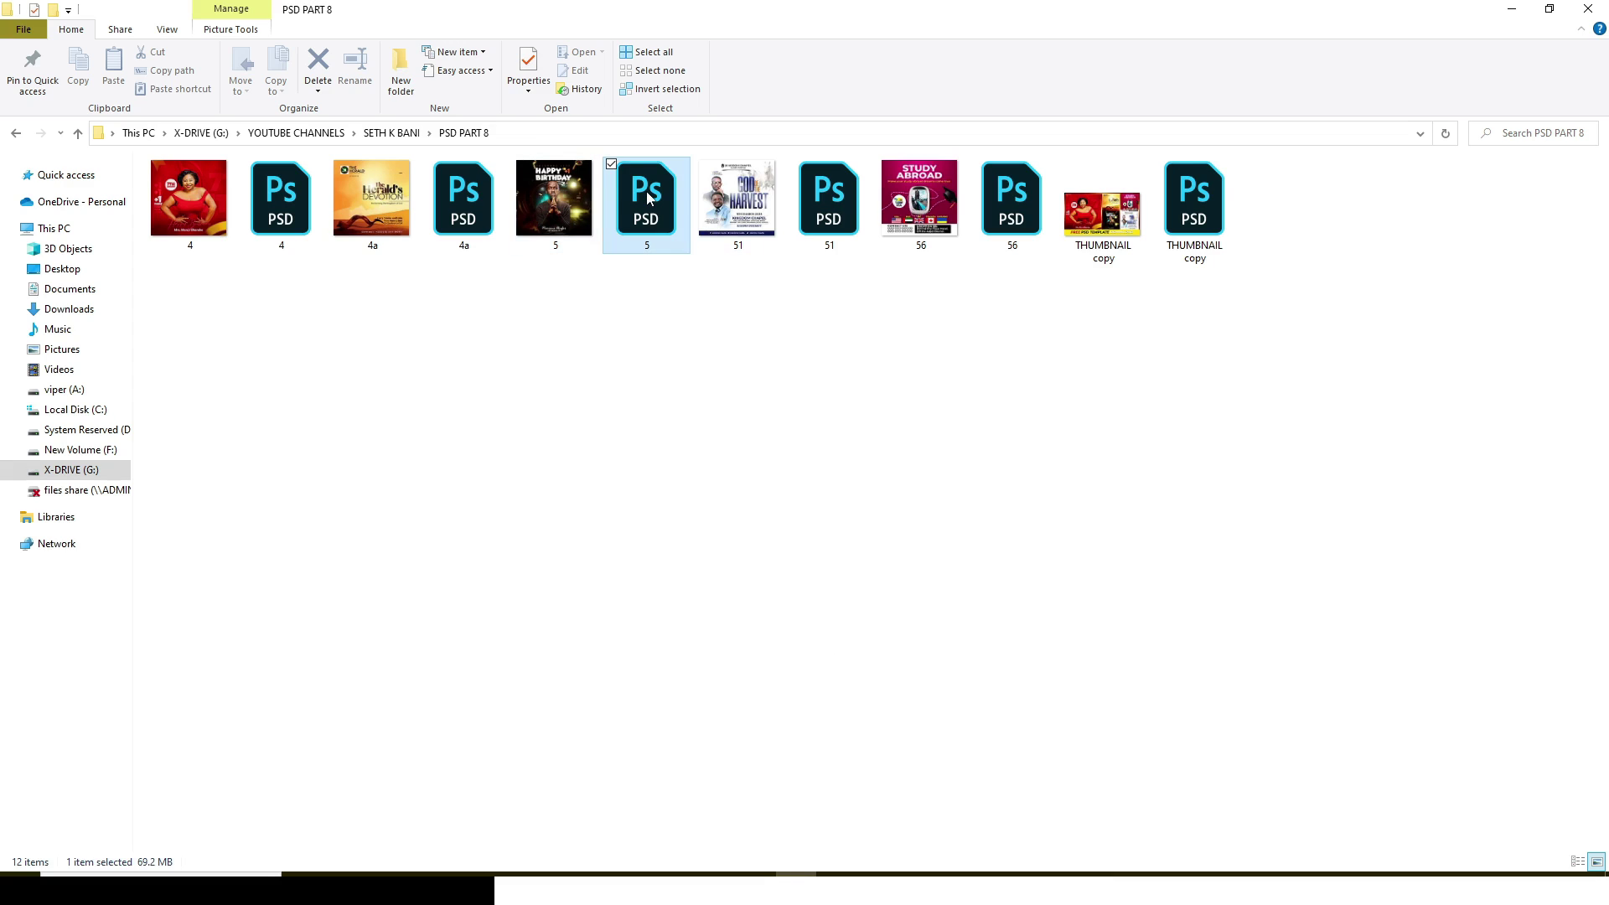
pyautogui.click(836, 219)
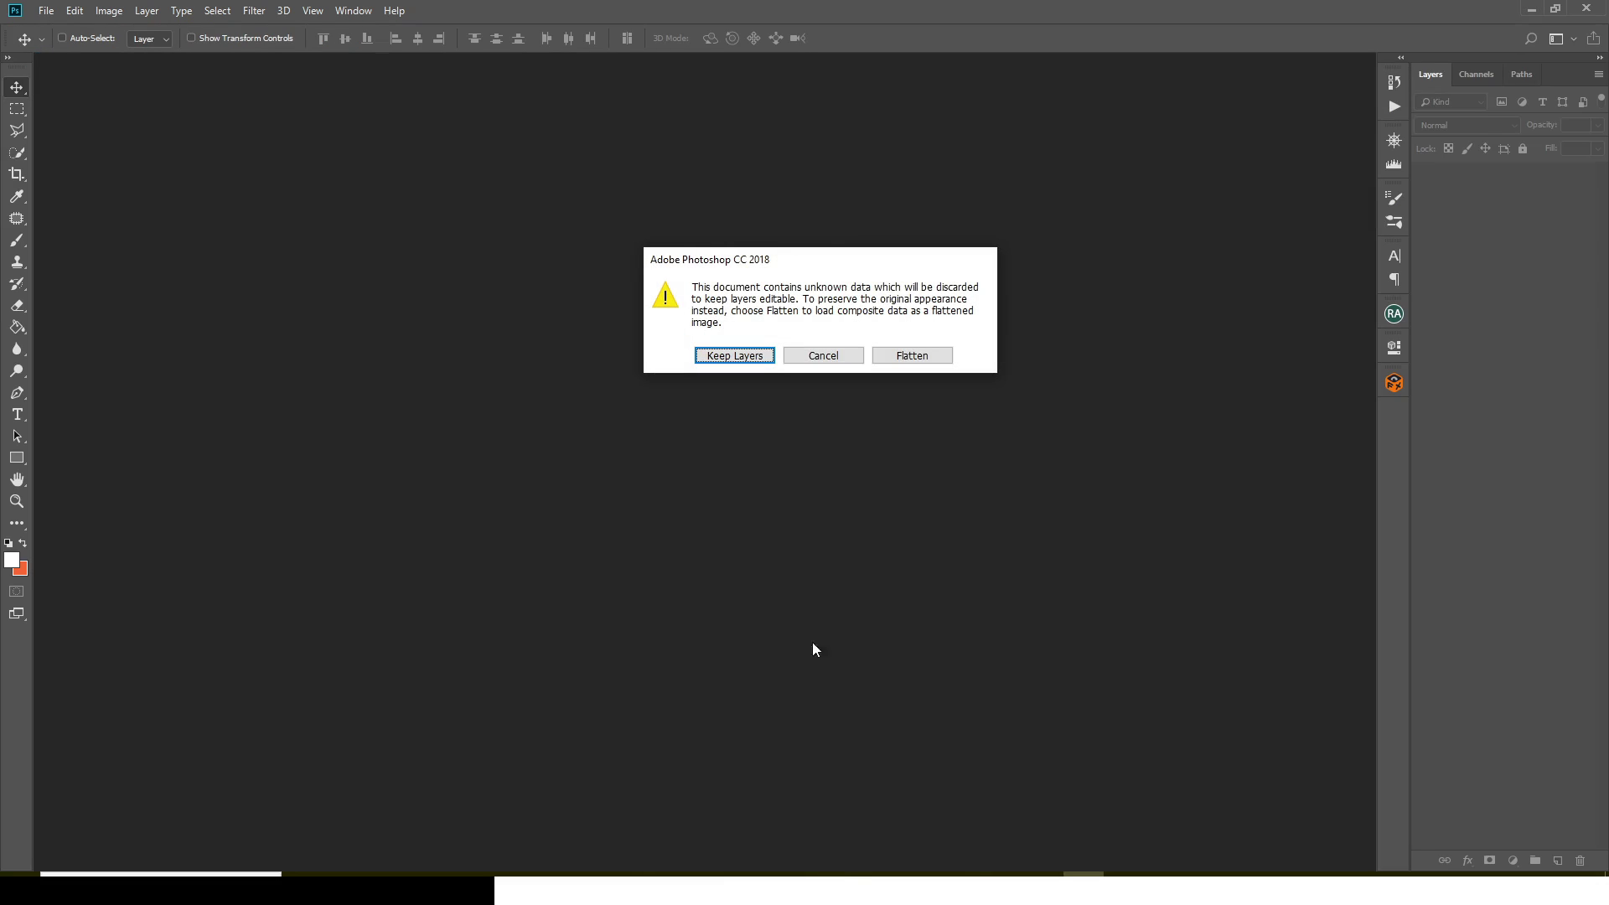
# Open 51.psd with layers kept and fonts unresolved; group Layer 4 copy 3 through Layer 4 as 'glows'.
pyautogui.click(735, 357)
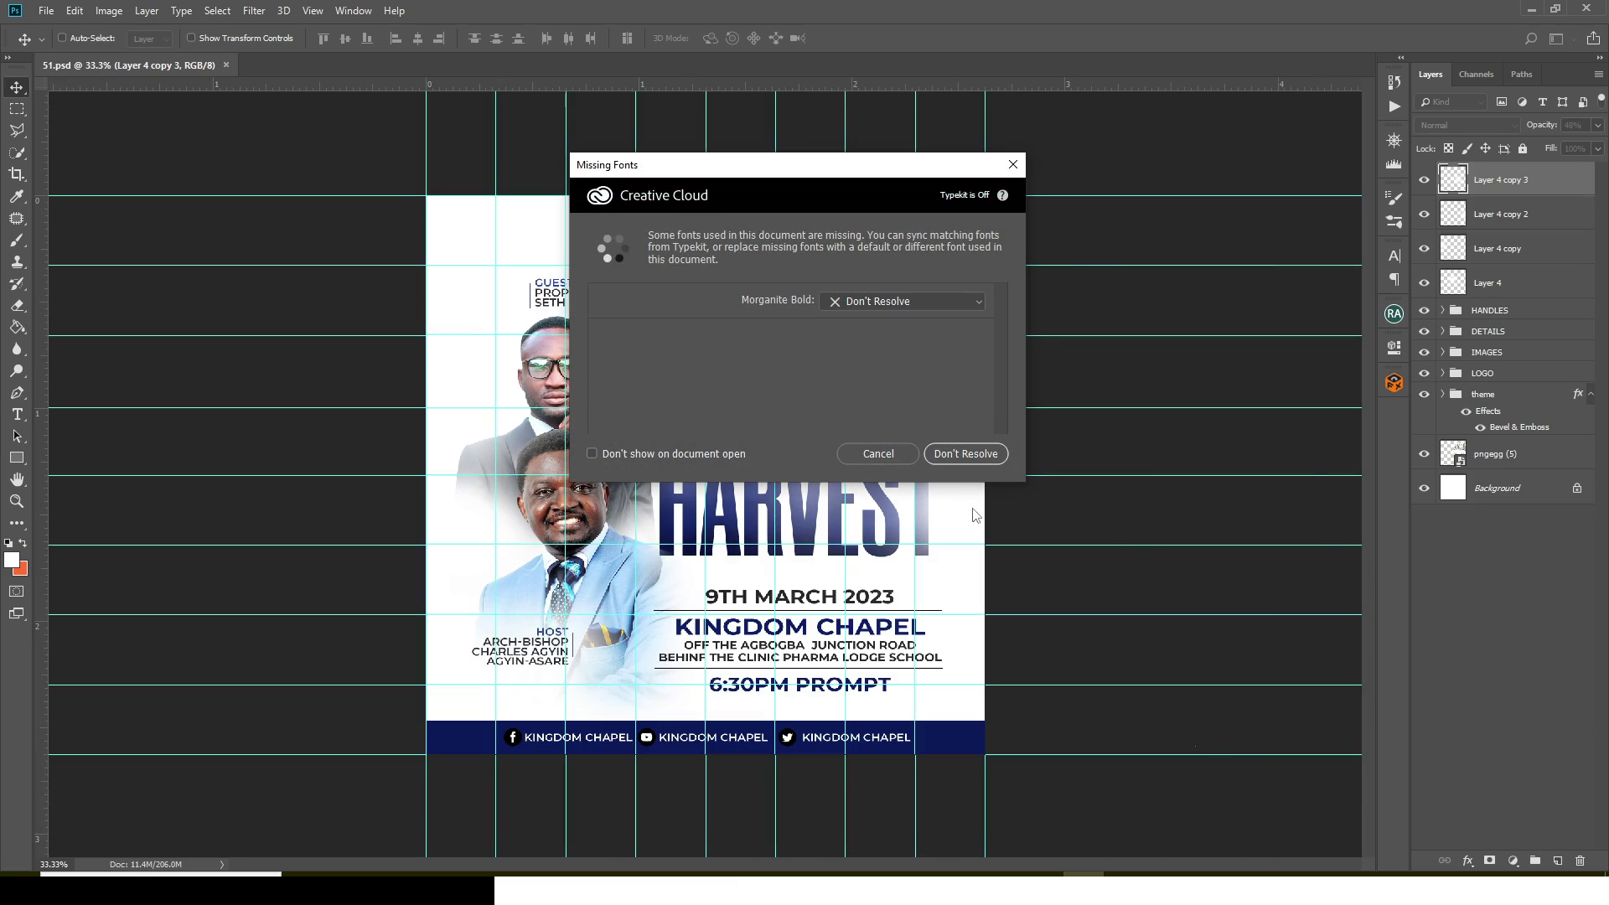
pyautogui.click(962, 455)
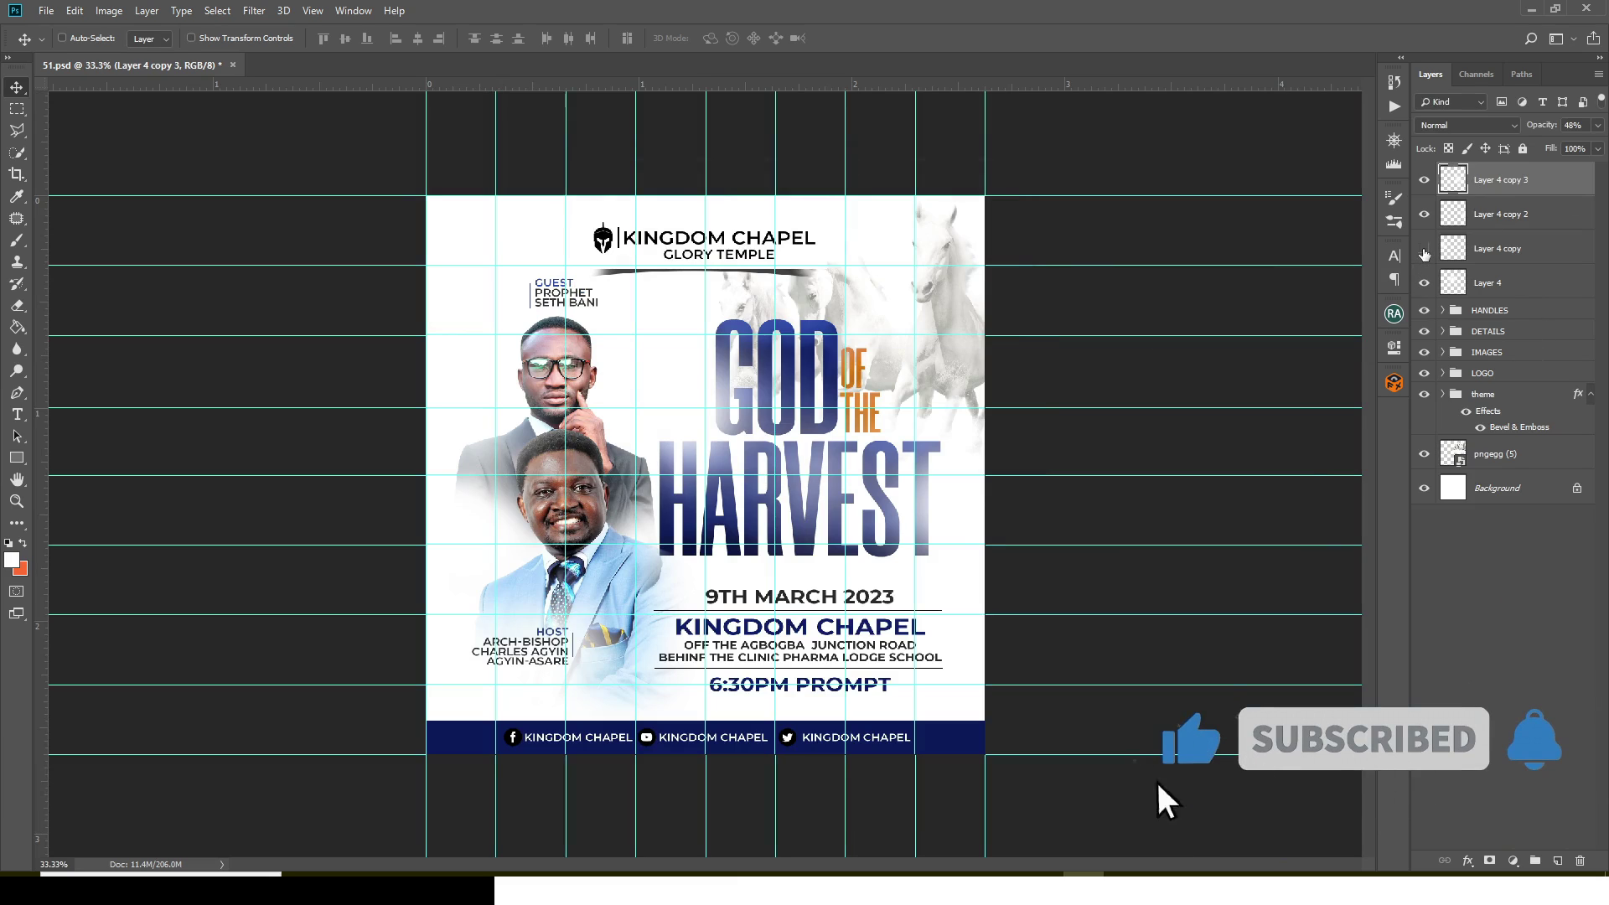
pyautogui.keyDown('shift'); pyautogui.click(1499, 285); pyautogui.keyUp('shift')
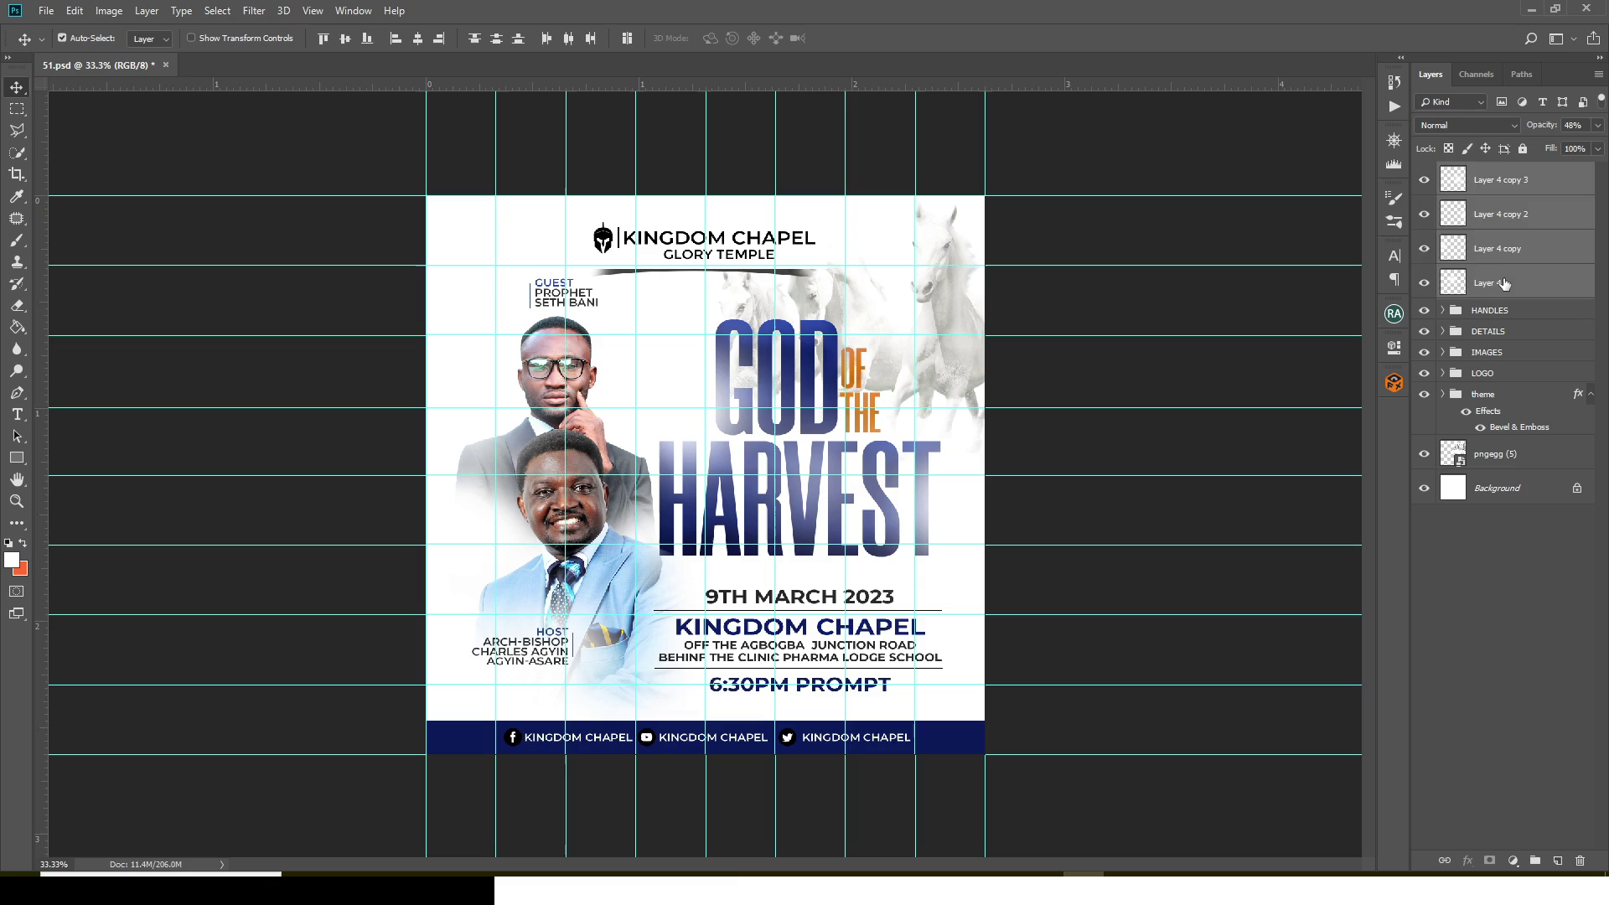
pyautogui.hotkey('ctrl', 'g')
pyautogui.press('s')
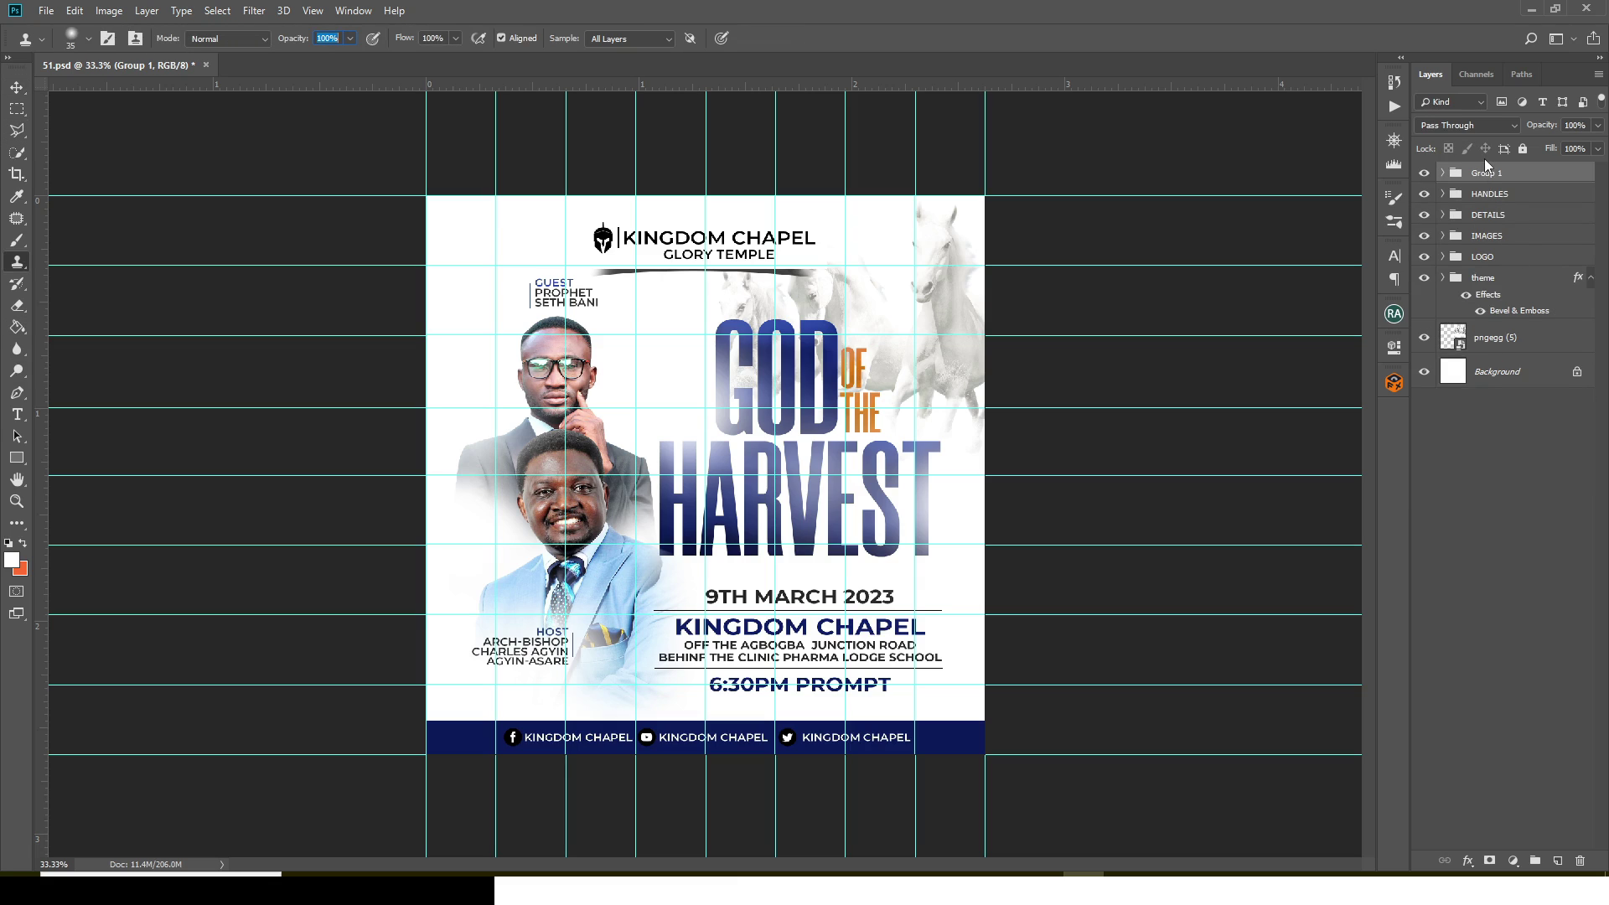
pyautogui.doubleClick(1485, 172)
pyautogui.write('ol')
pyautogui.press('Return')
# Toggle pngegg (5), theme, LOGO and IMAGES off and on to preview, then close 51.psd.
pyautogui.click(1424, 337)
pyautogui.click(1424, 337)
pyautogui.click(1425, 277)
pyautogui.click(1424, 277)
pyautogui.click(1424, 257)
pyautogui.click(1424, 236)
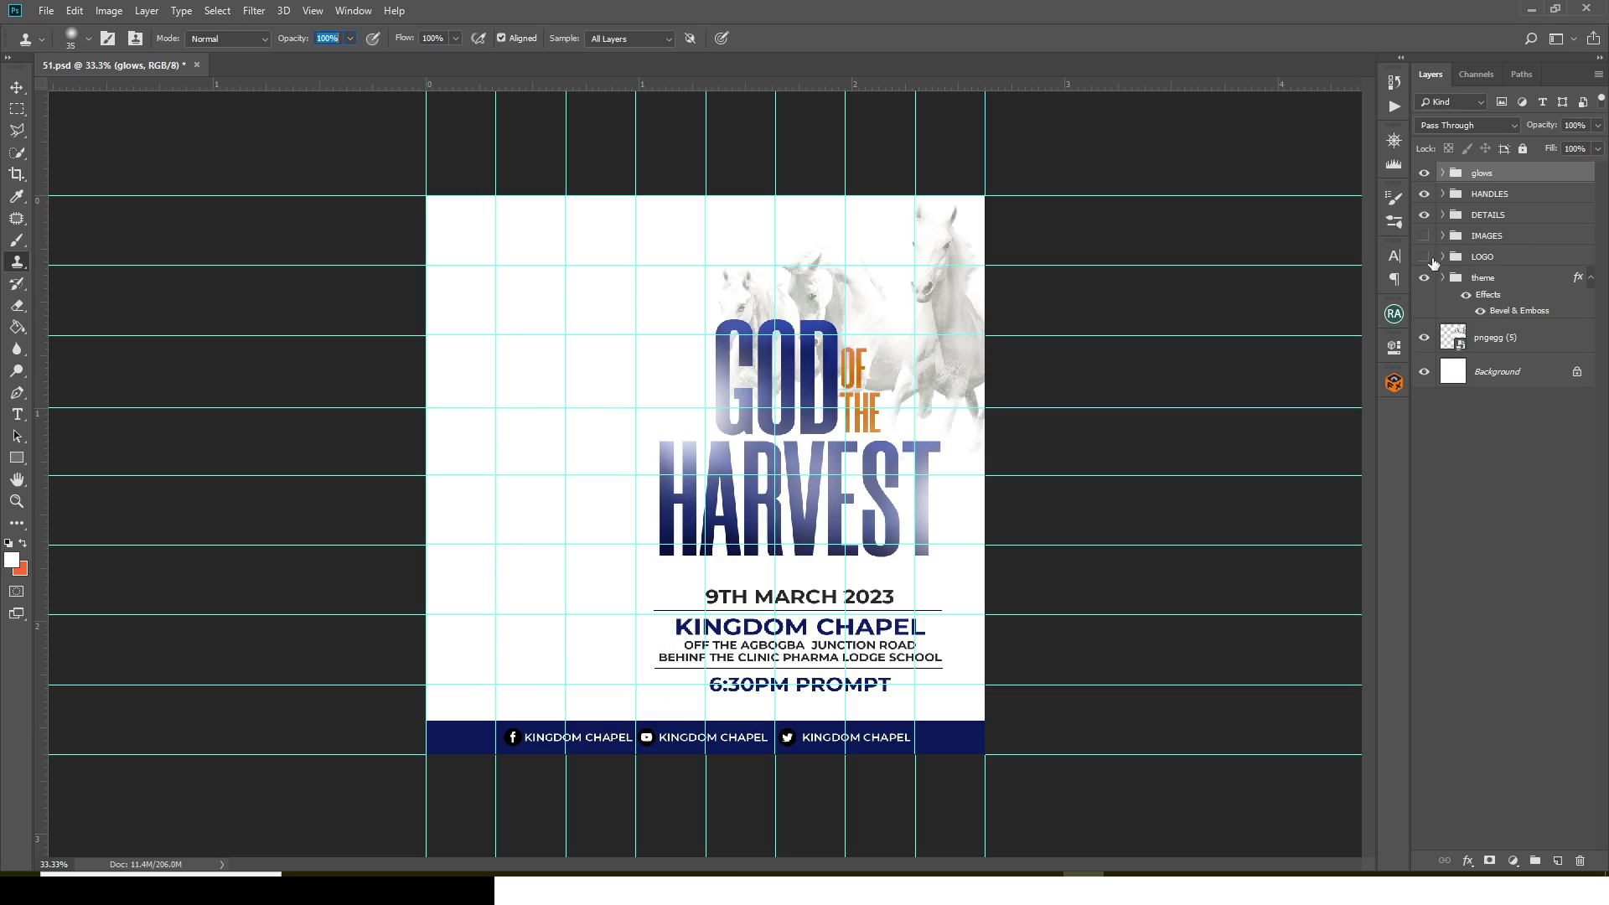
pyautogui.click(1424, 257)
pyautogui.click(1425, 235)
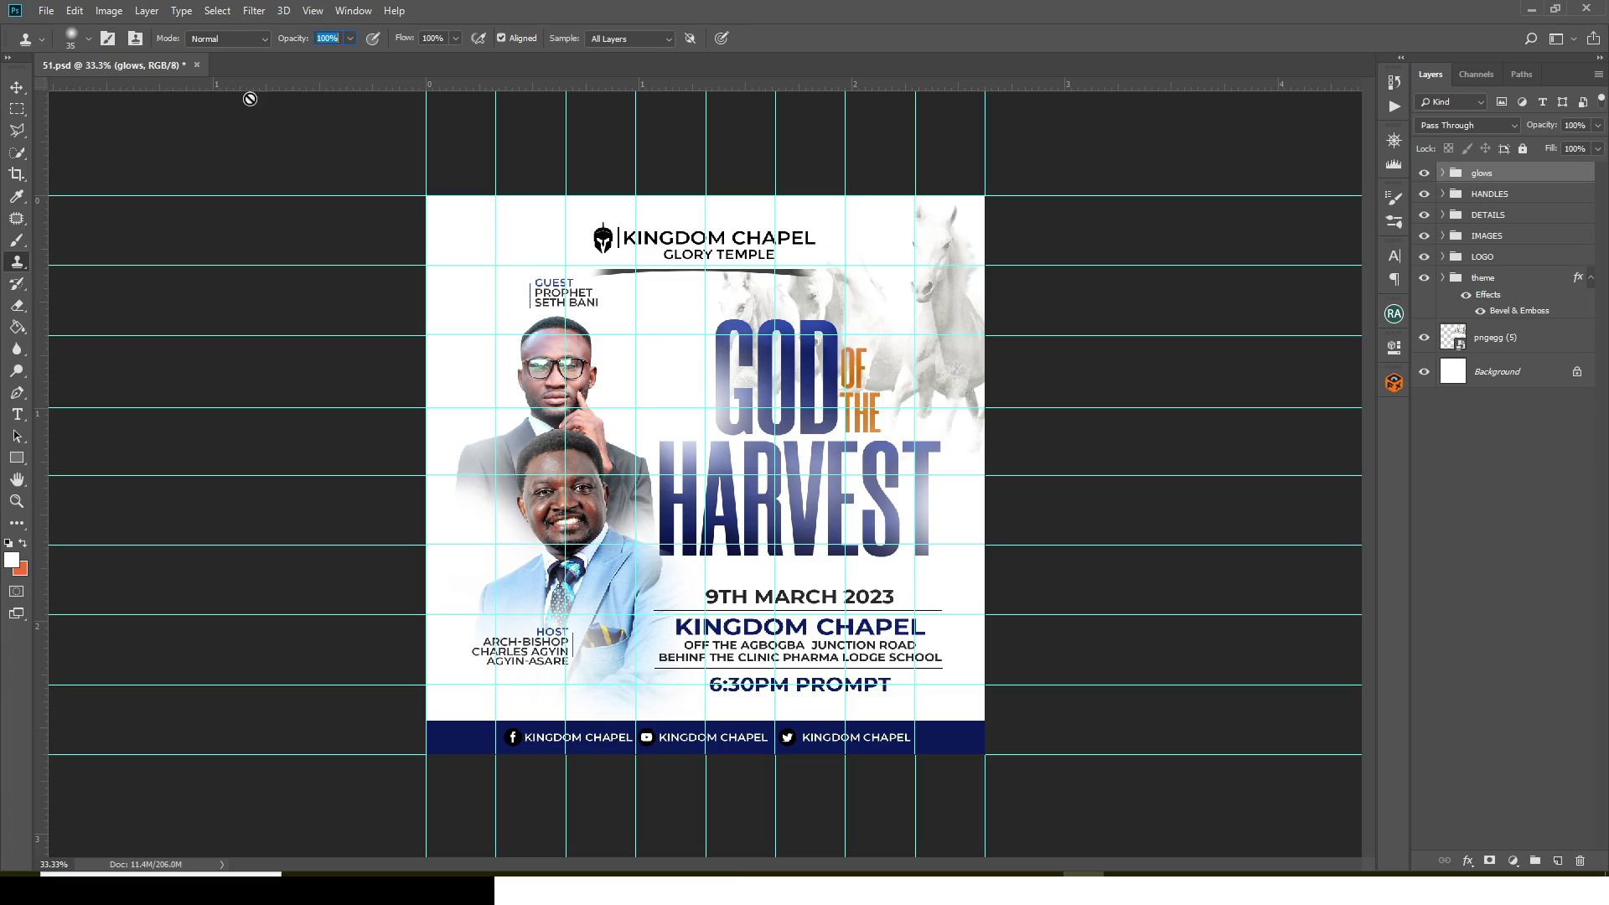
pyautogui.click(197, 66)
# Discard changes to 51.psd and open 56.psd from the PSD PART 8 folder.
pyautogui.click(801, 332)
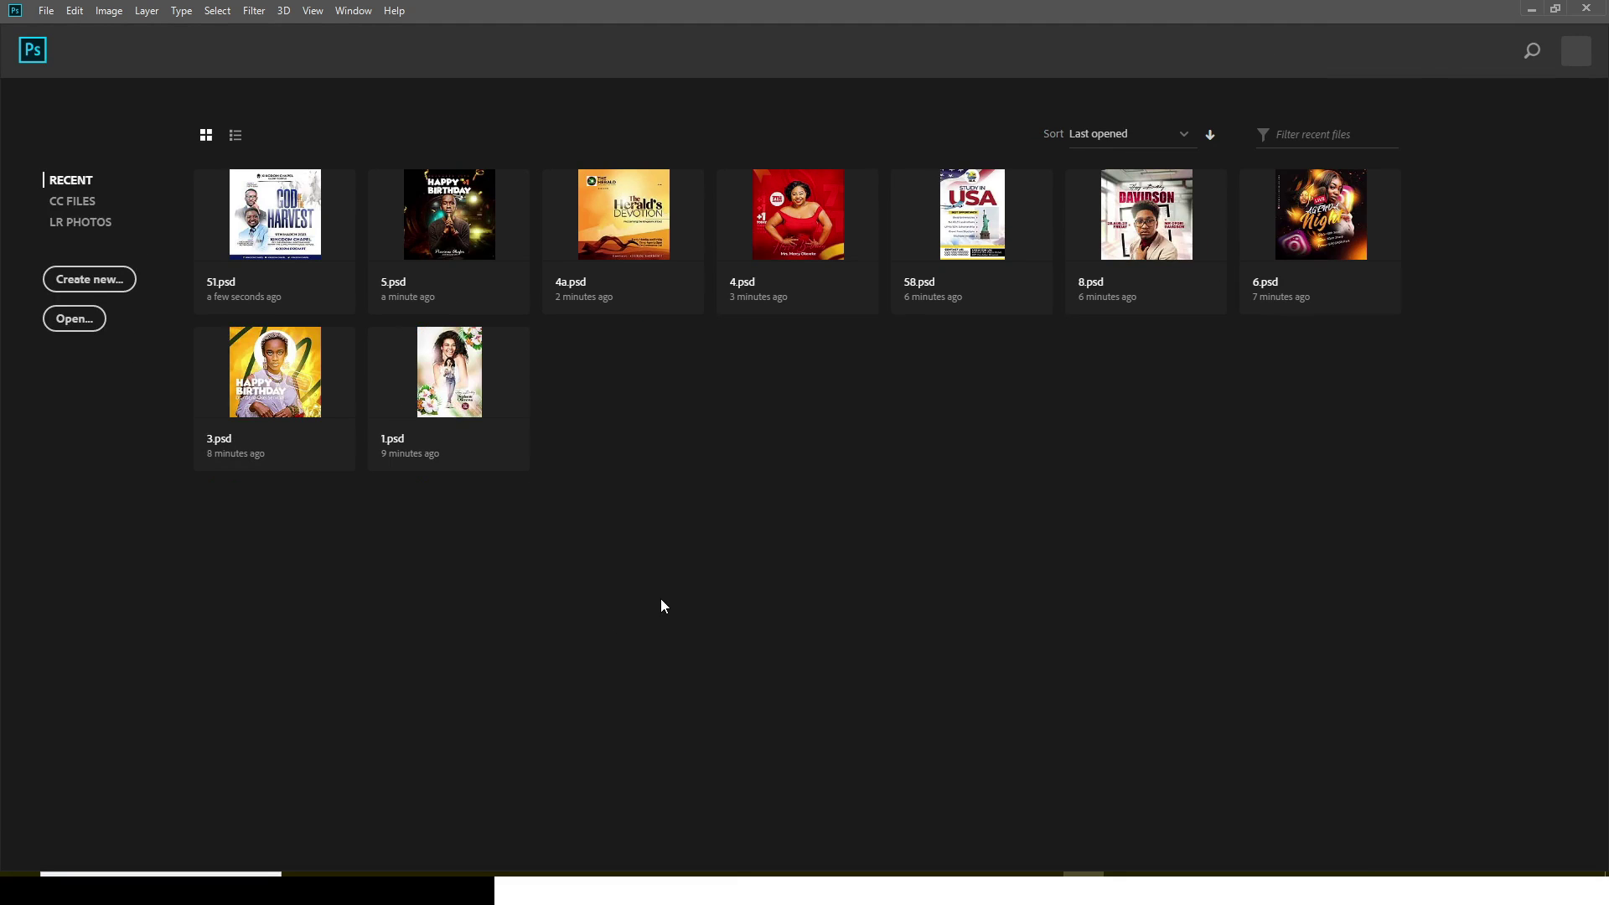
pyautogui.hotkey('alt', 'Tab')
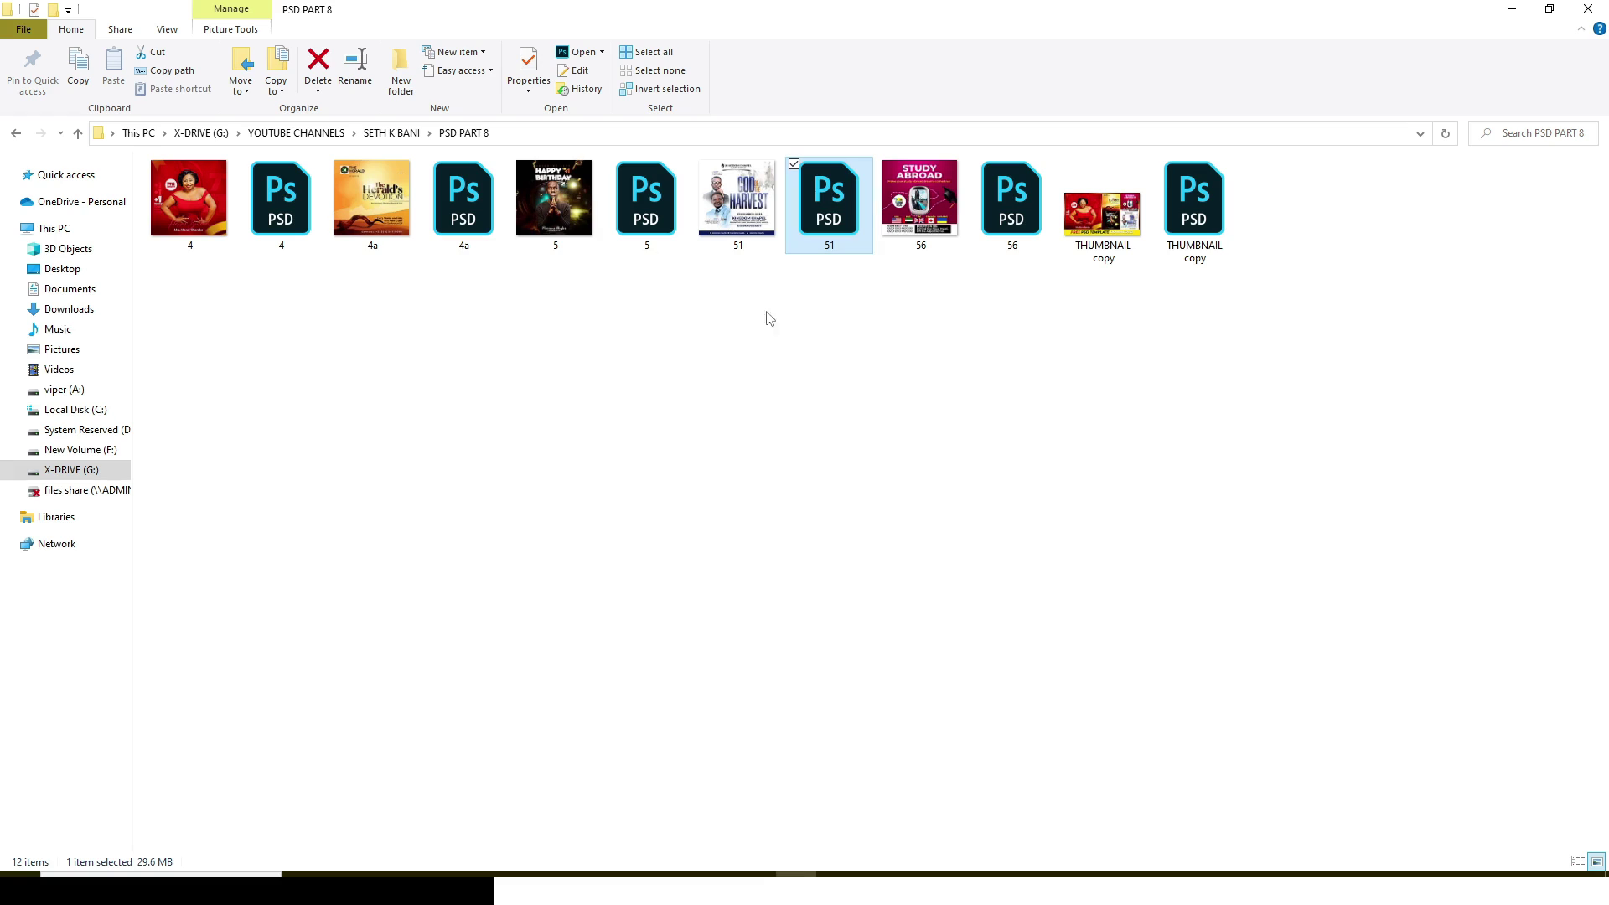
pyautogui.doubleClick(1030, 179)
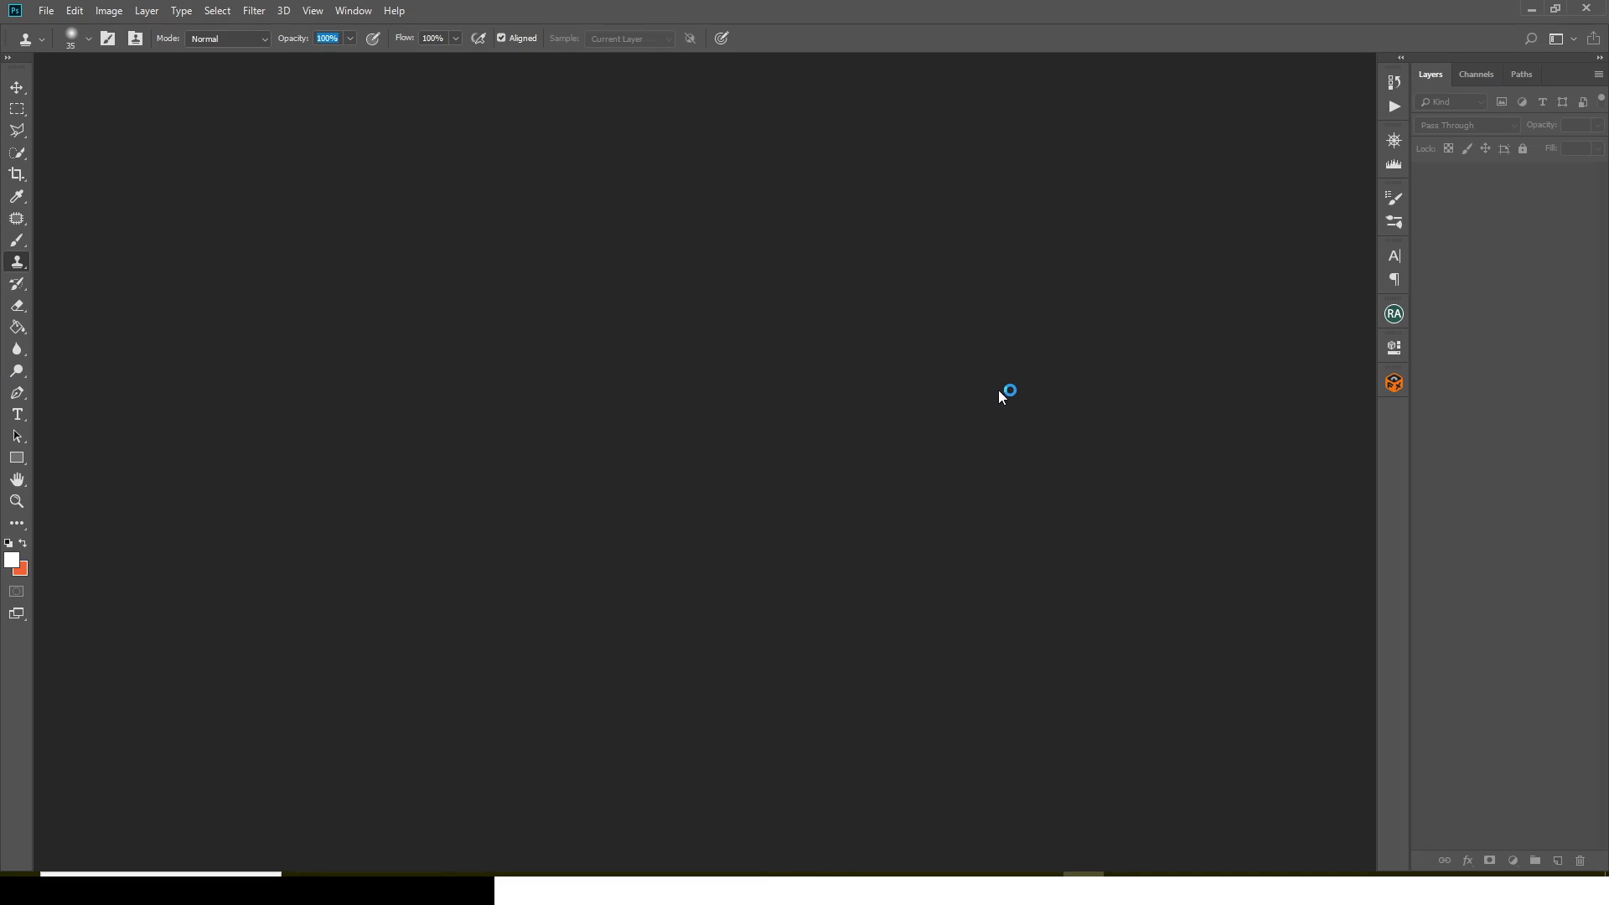
# Open 56.psd with layers kept and text not updated; preview Color Fill 1 and Color Lookup 1 off and on.
pyautogui.click(732, 356)
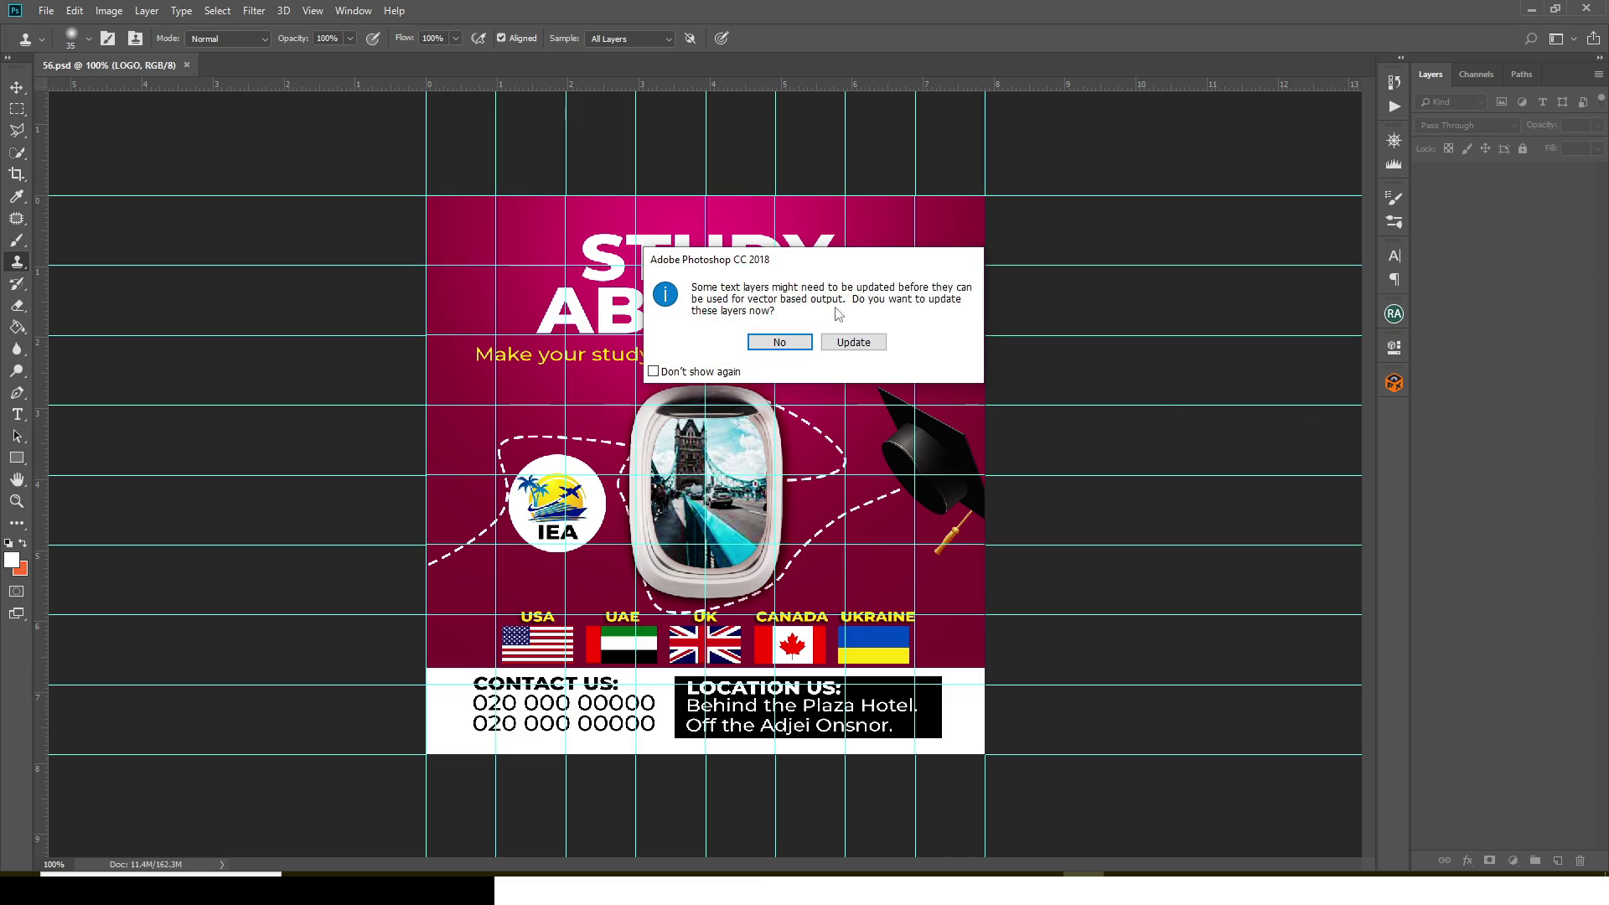
pyautogui.click(872, 346)
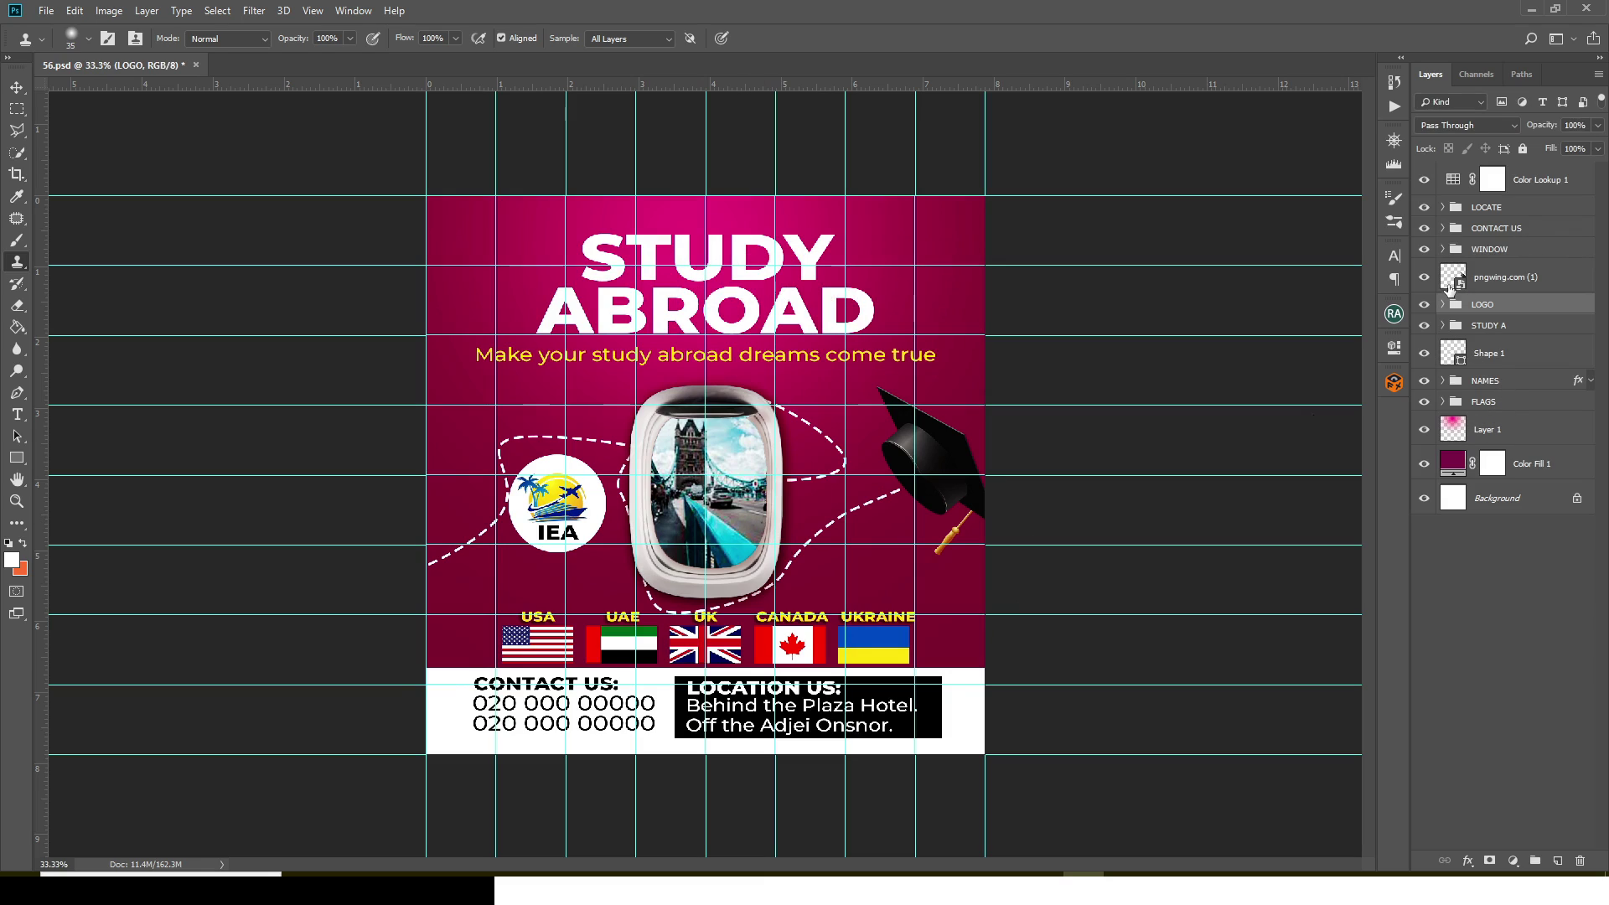
pyautogui.click(1424, 464)
pyautogui.click(1428, 463)
pyautogui.click(1424, 181)
pyautogui.click(1424, 181)
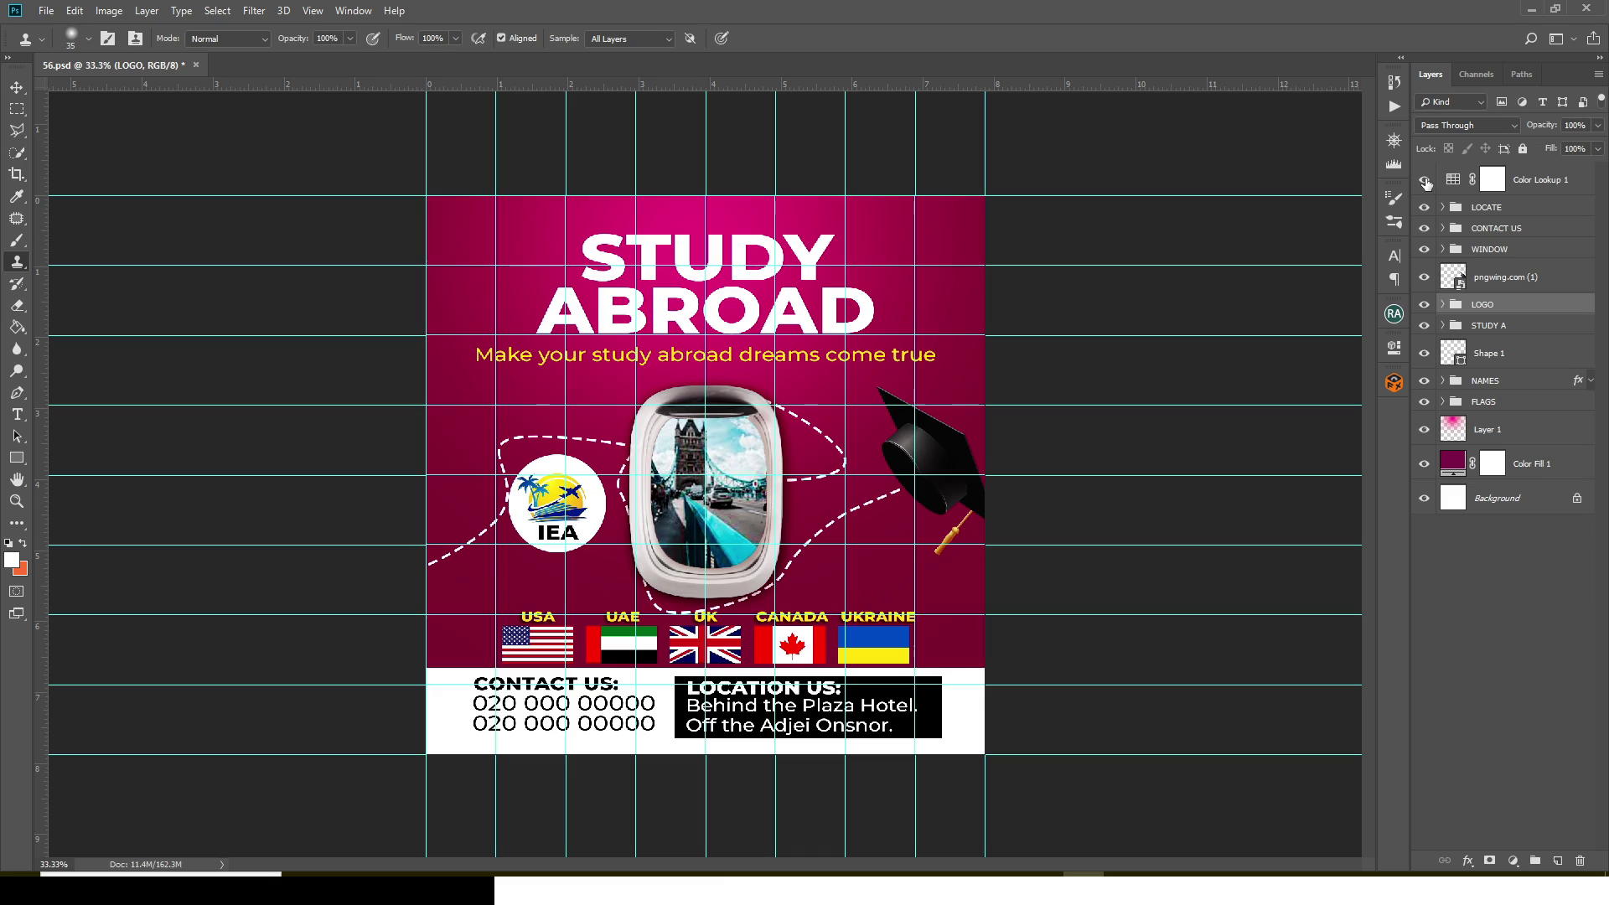